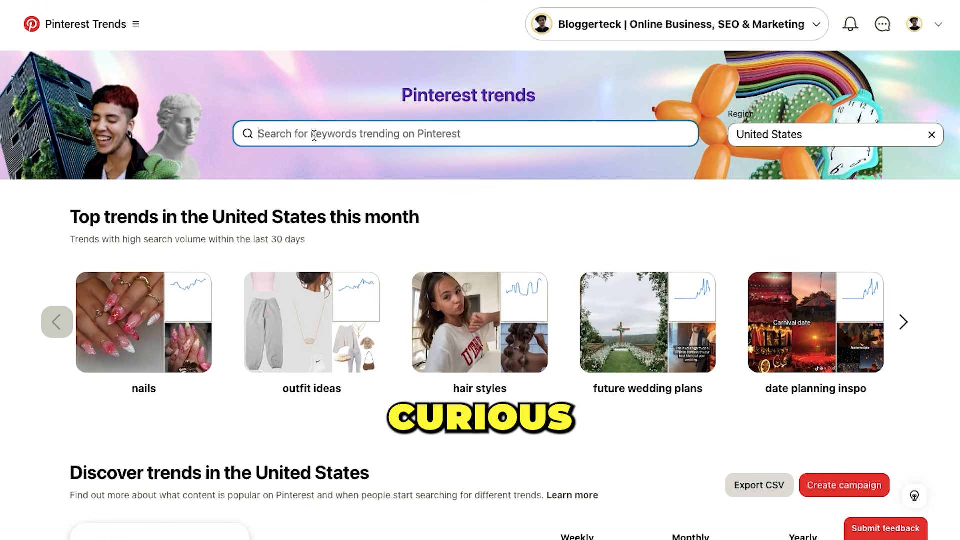
Search Pinterest Trends in the United States for "to do list" and examine its interest over the last year
text(o list)
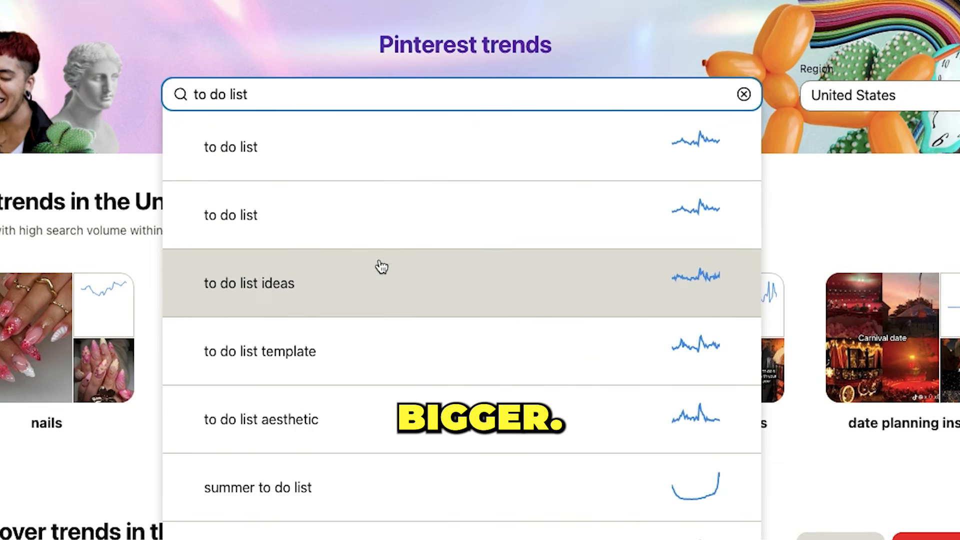
click(366, 206)
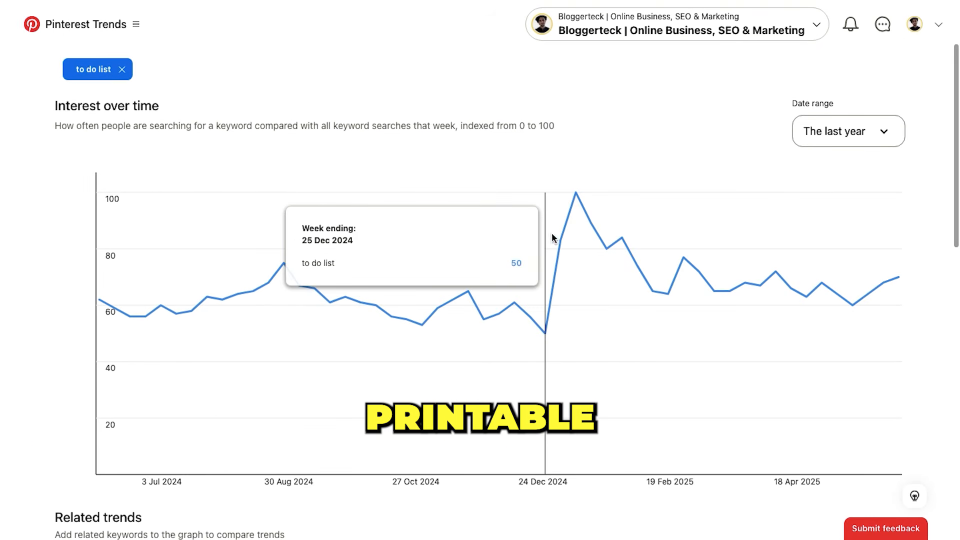
scroll(656, 304, down, 7)
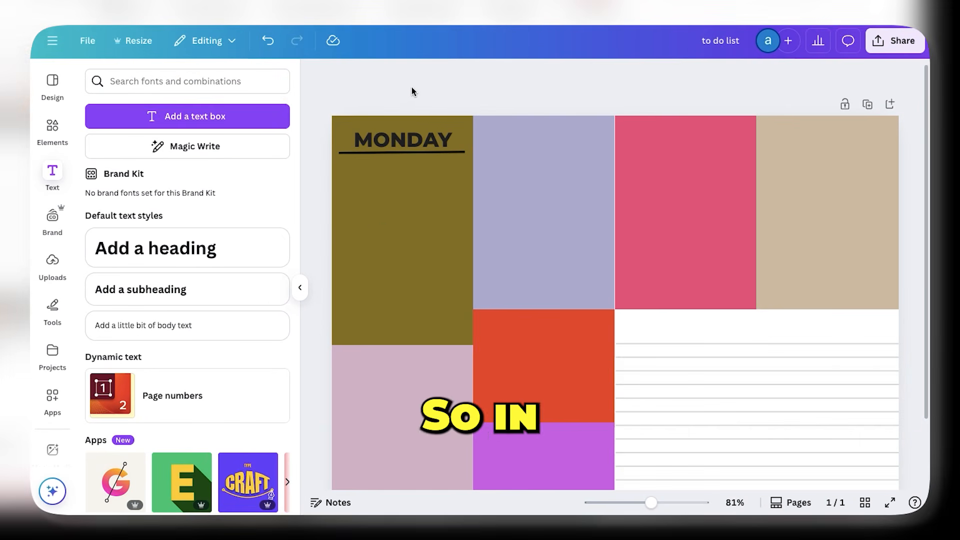
Switch to the Canva to do list design and copy the underlined MONDAY heading onto the other blocks in the top row
drag(395, 153, 396, 156)
click(420, 181)
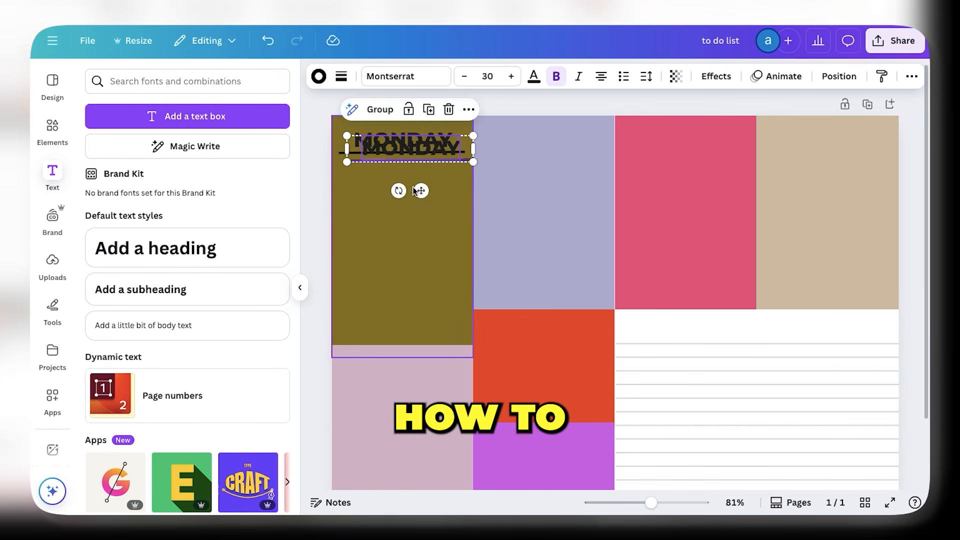
drag(420, 192, 836, 185)
click(556, 185)
click(698, 180)
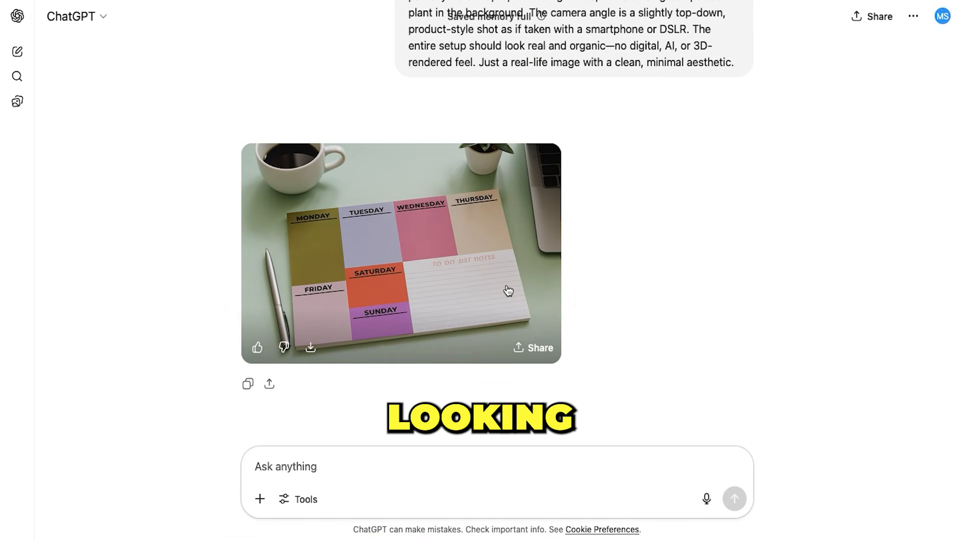
Switch to ChatGPT, view the generated weekly planner mockup enlarged, compare the saved mockup images, and close the enlarged view
click(508, 290)
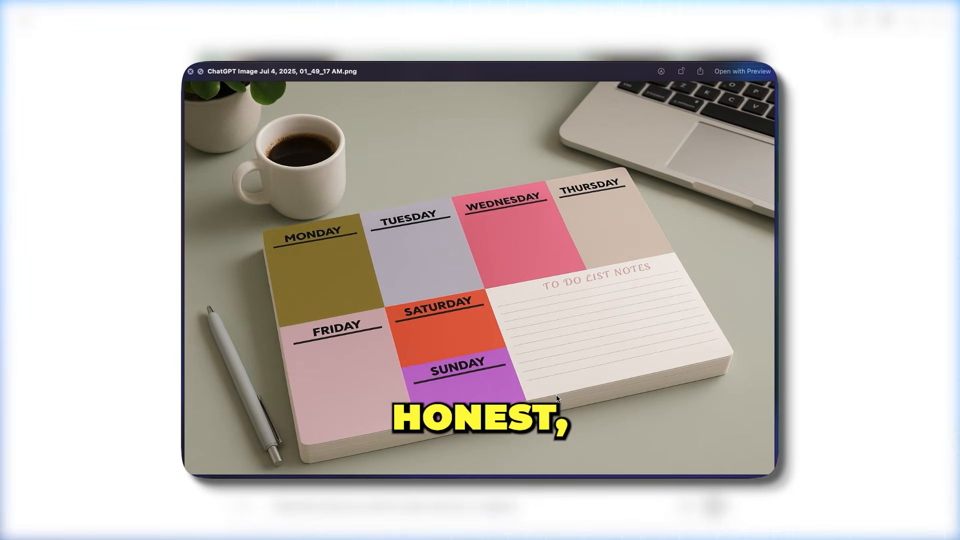
key(Down)
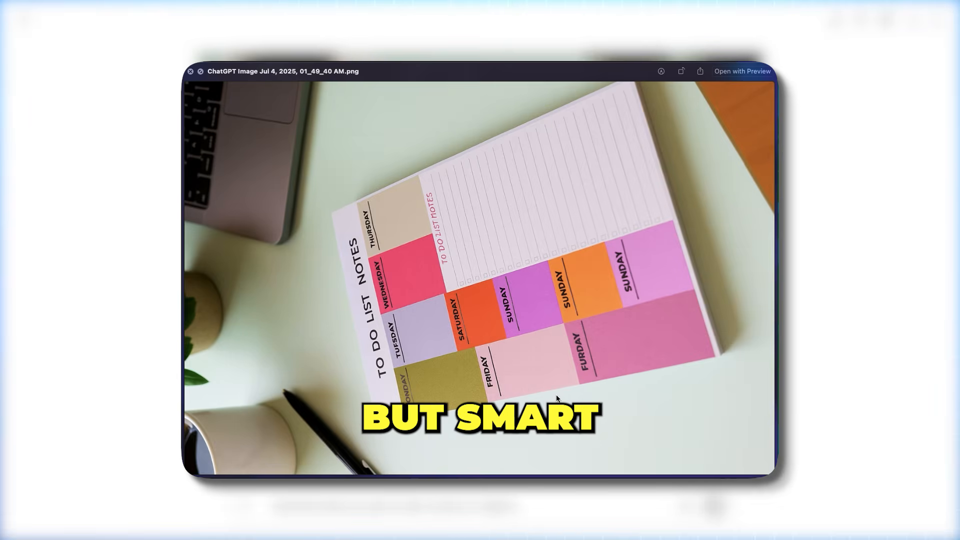
key(Down)
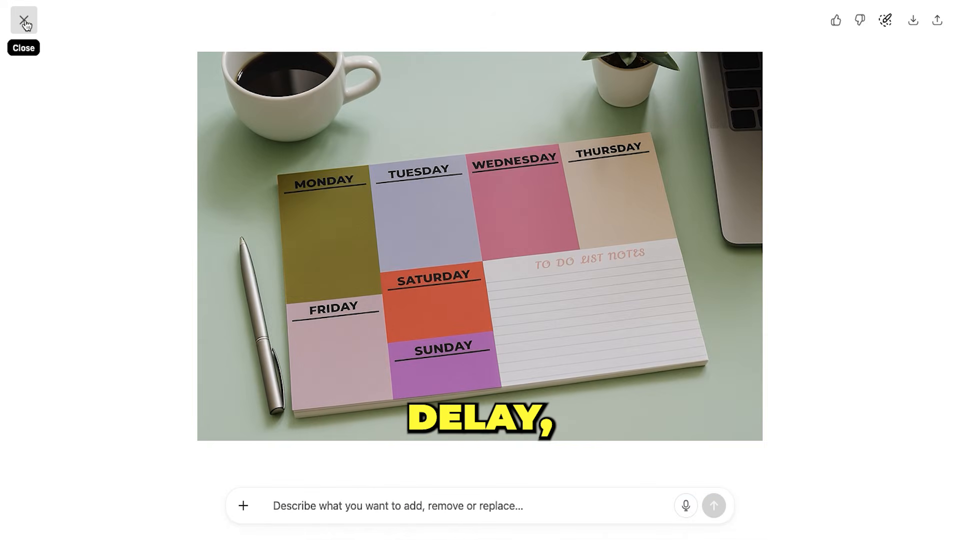
click(25, 23)
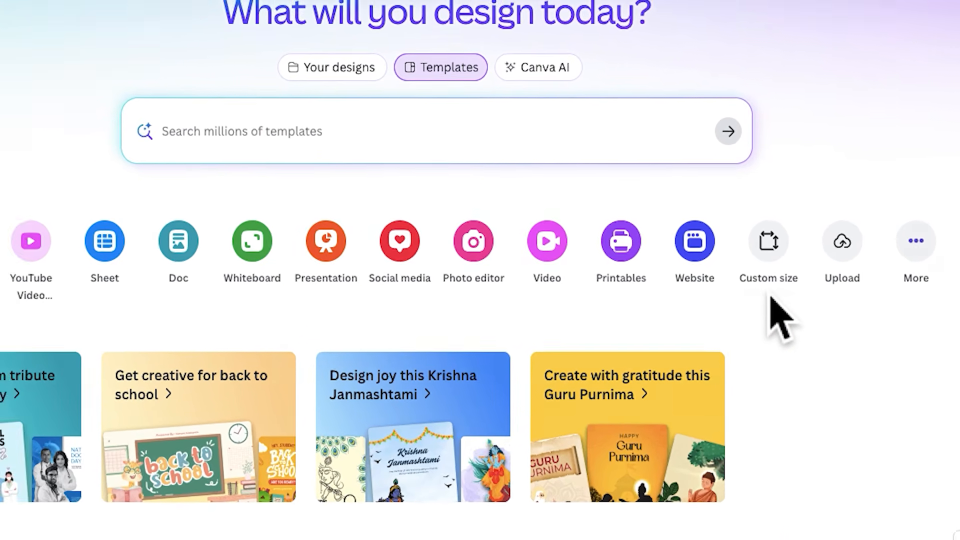
Switch to Canva and create a new custom-size design 29.7 cm wide and 21 cm high
click(768, 280)
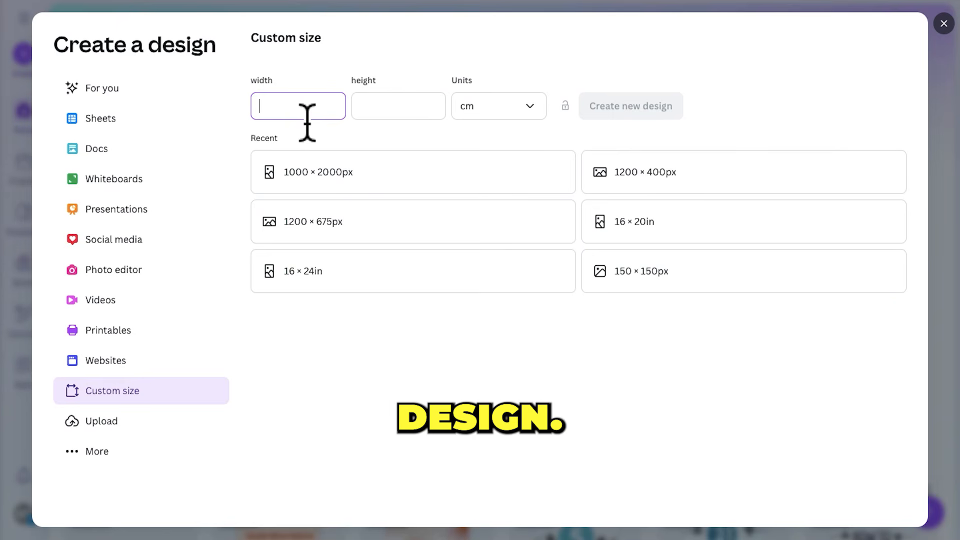
text(29.7)
key(Tab)
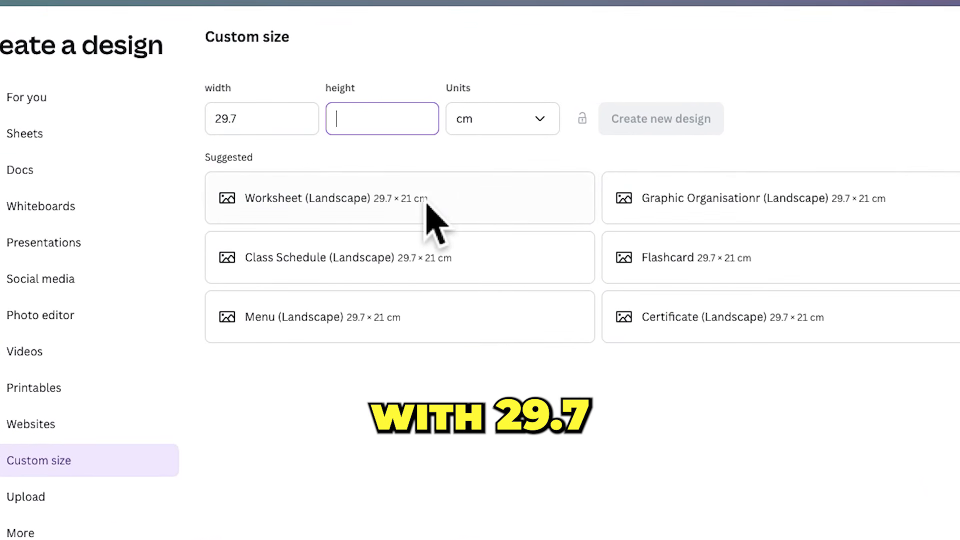
text(21)
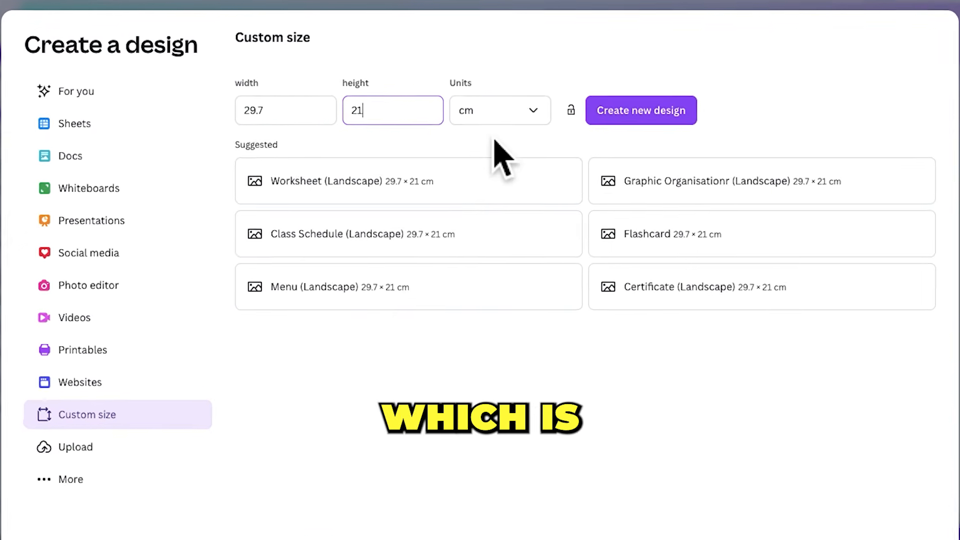
click(498, 114)
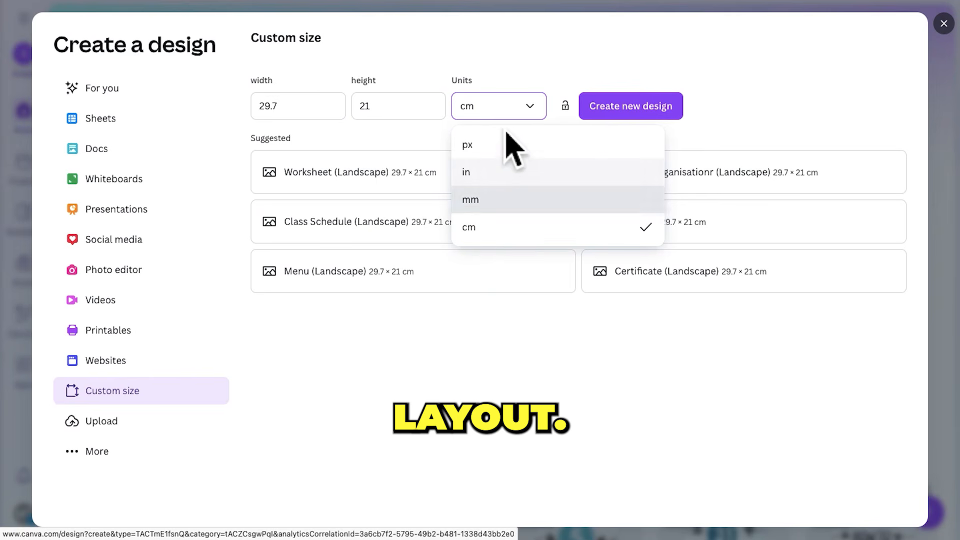
click(506, 102)
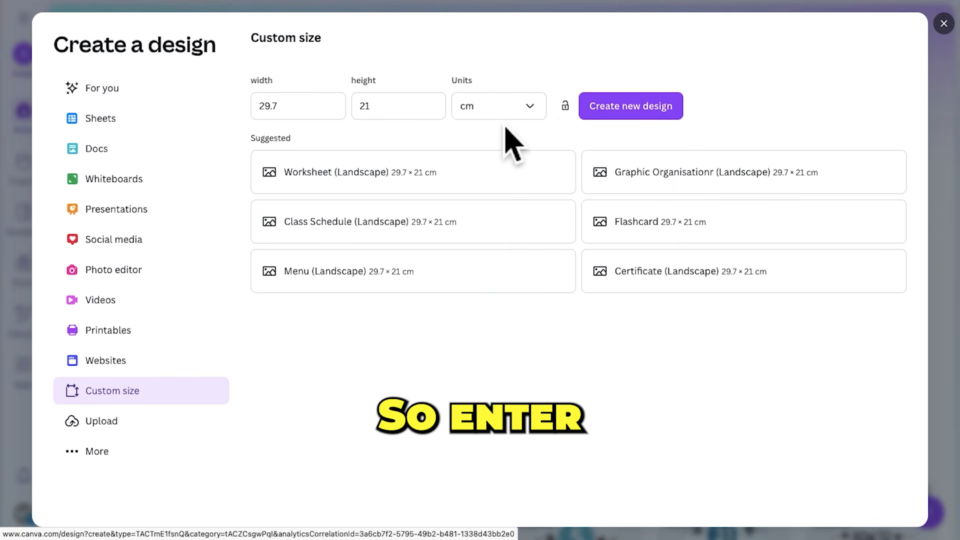
click(619, 118)
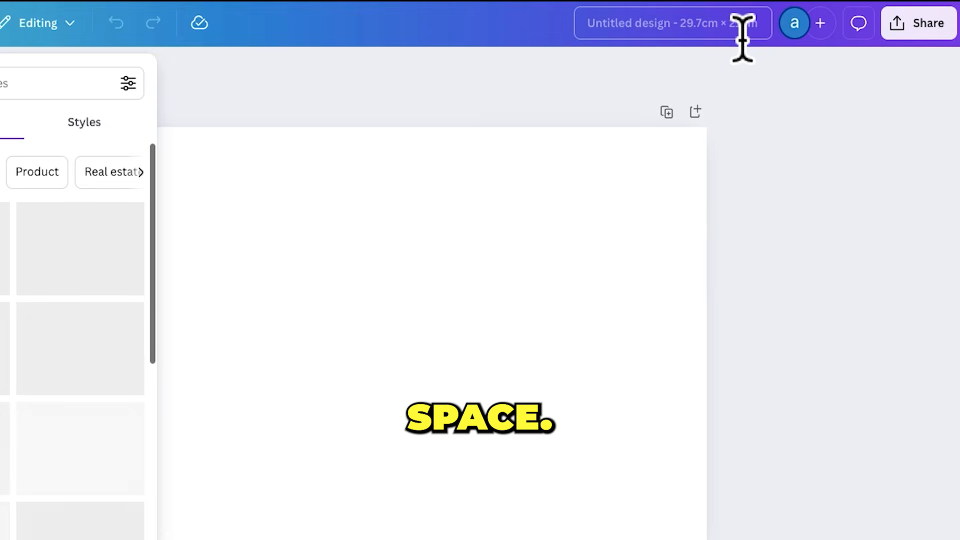
Rename the untitled design as "to do list"
click(742, 38)
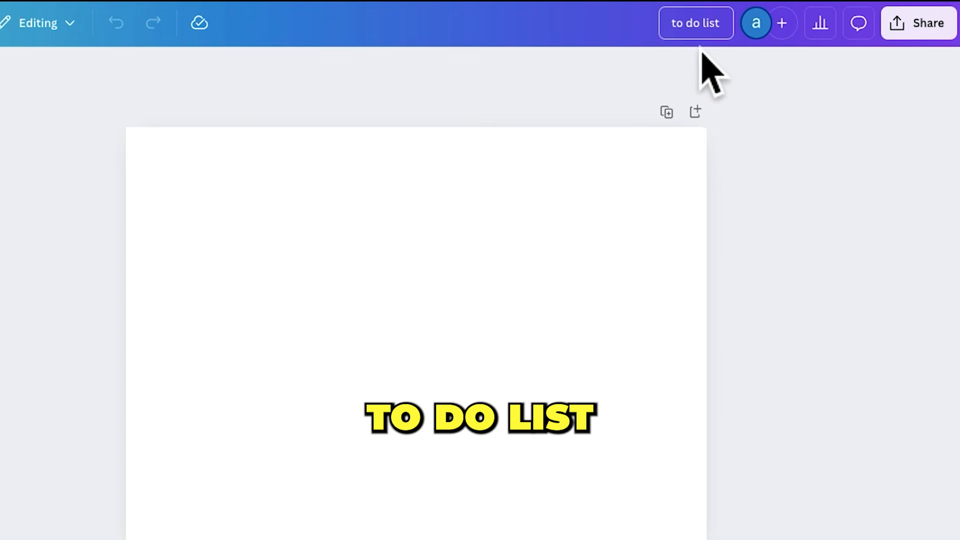
click(514, 89)
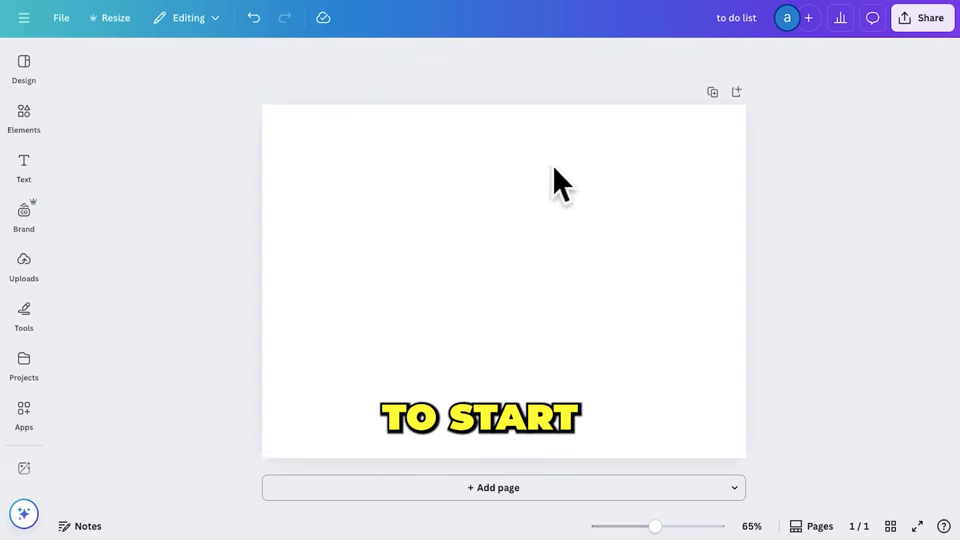
click(660, 249)
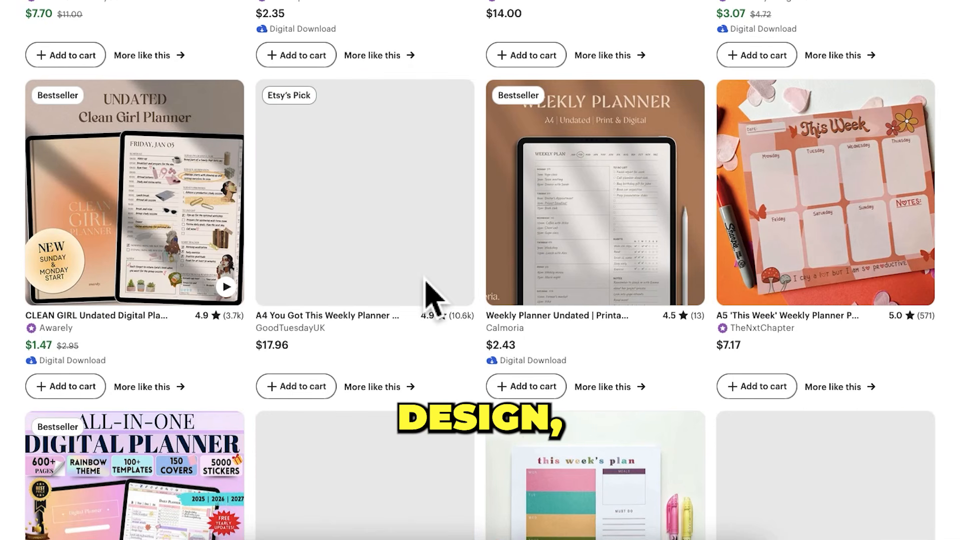
Switch to Etsy and browse the weekly planner listings for layout ideas
scroll(432, 358, down, 6)
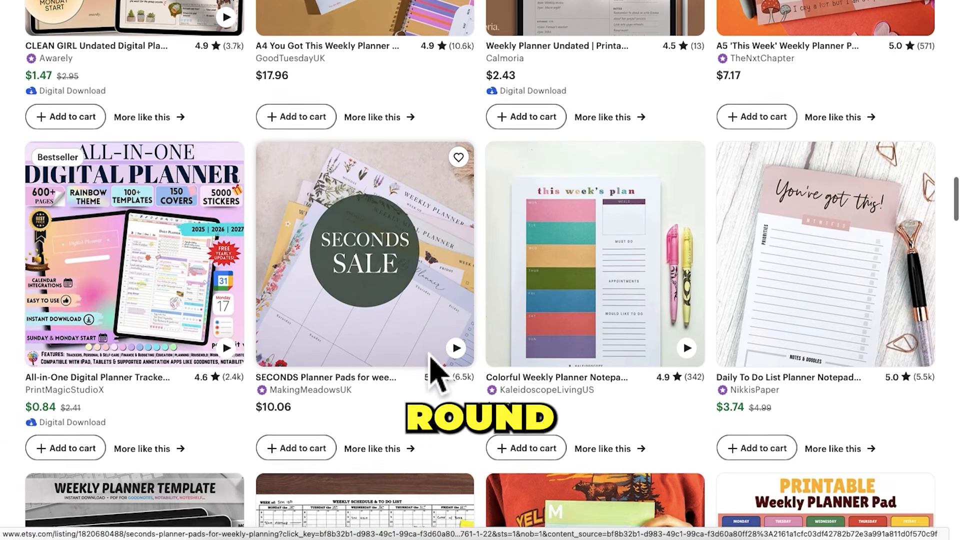
scroll(431, 358, down, 4)
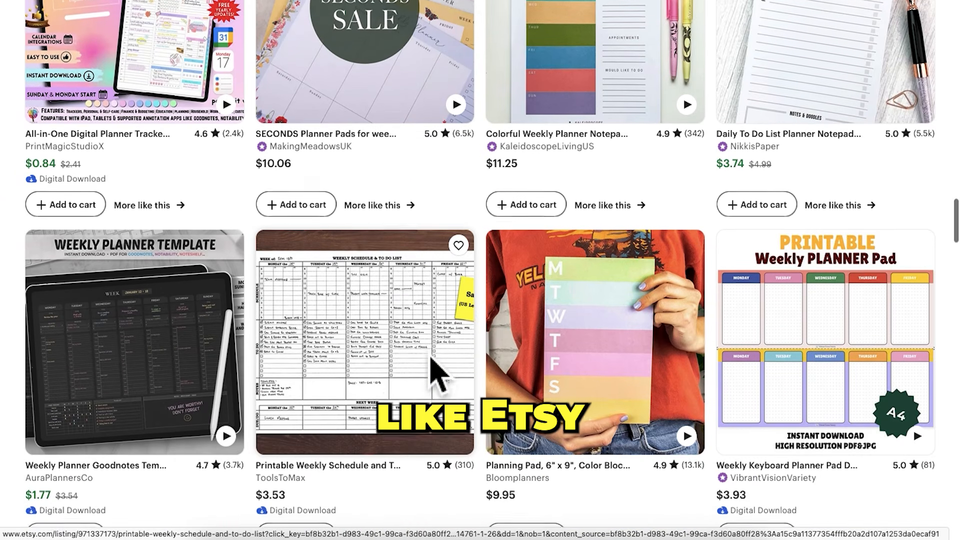
scroll(431, 358, down, 1)
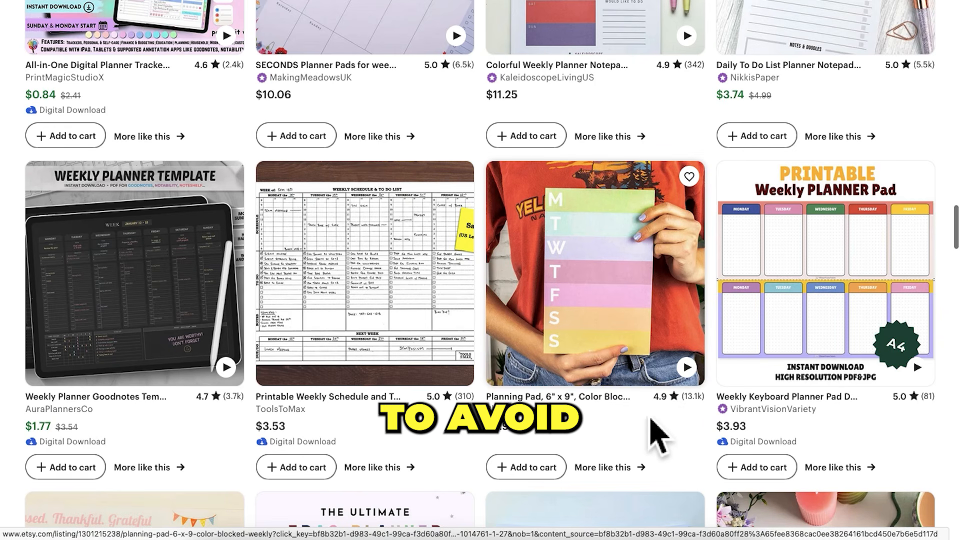
scroll(488, 440, down, 2)
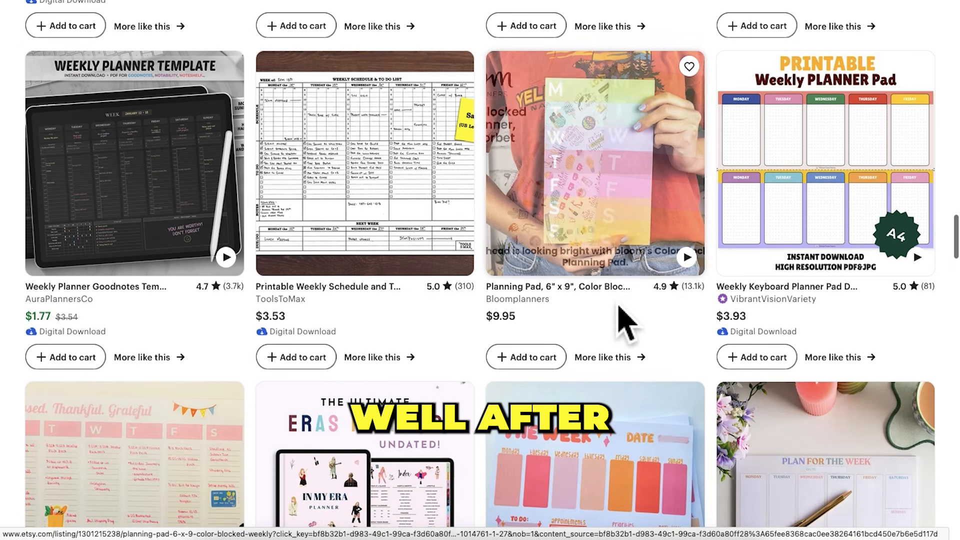
scroll(621, 320, down, 3)
scroll(620, 307, down, 1)
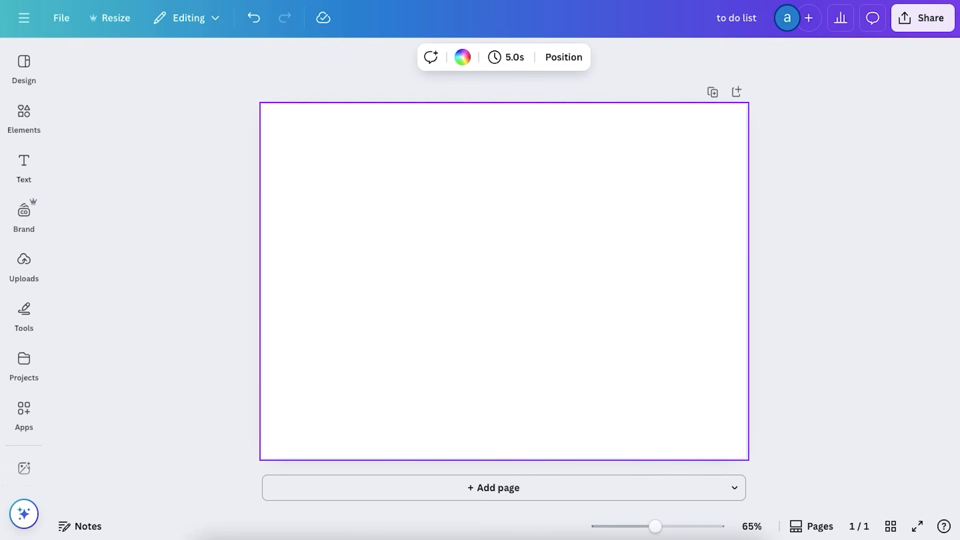
Add a rectangle in the blank page's upper-left corner and enlarge it to about a quarter of the page width and 60% of its height
key(r)
drag(529, 294, 348, 168)
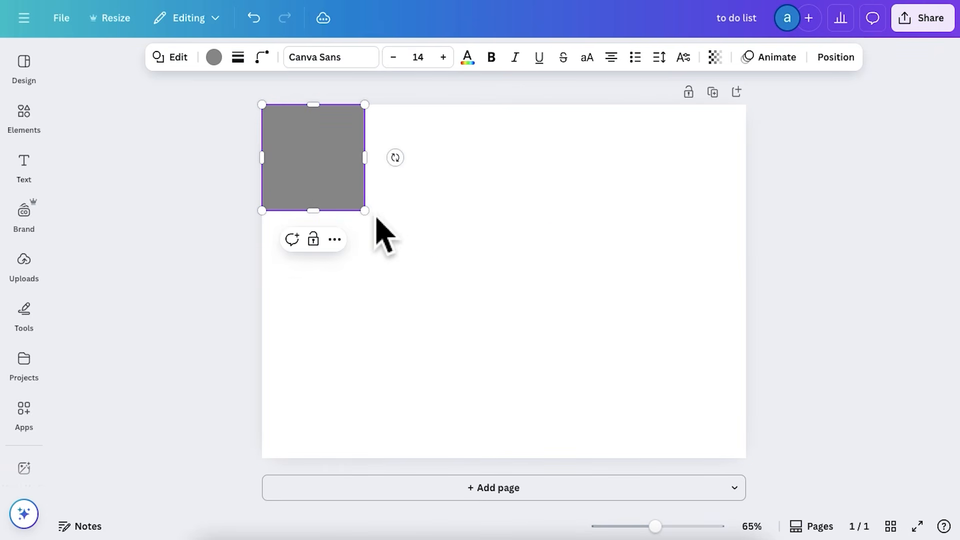
drag(365, 210, 383, 318)
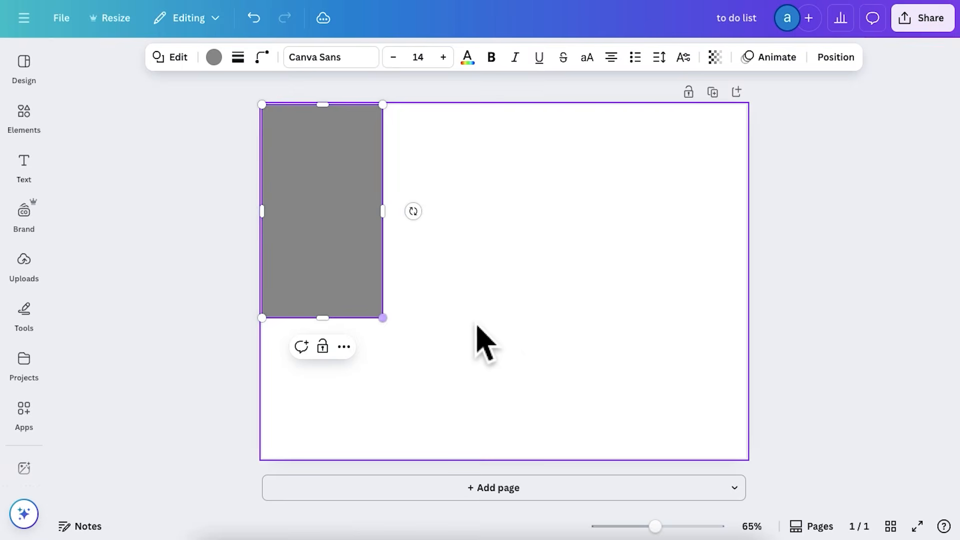
click(520, 345)
Duplicate the grey rectangle side by side until four equal blocks fill the page's full width
click(356, 253)
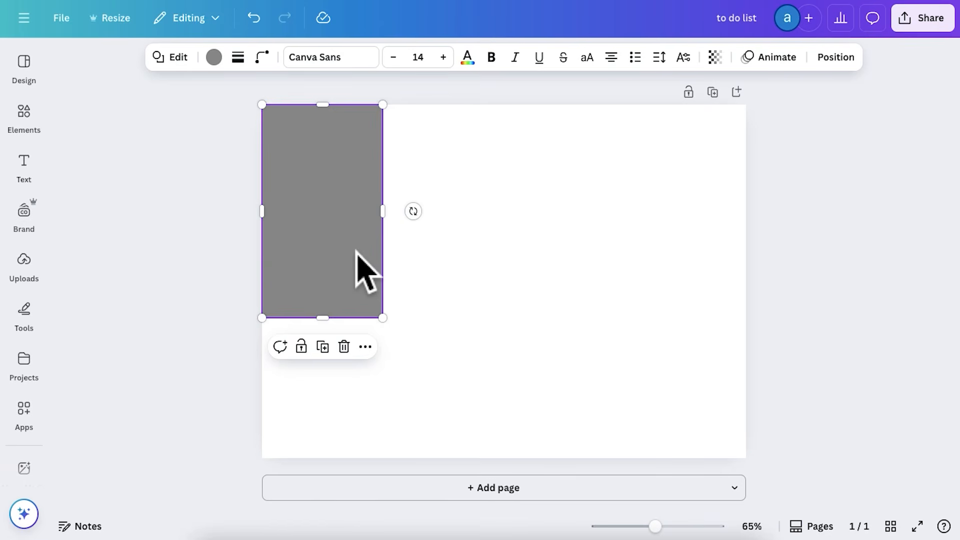
drag(362, 260, 481, 260)
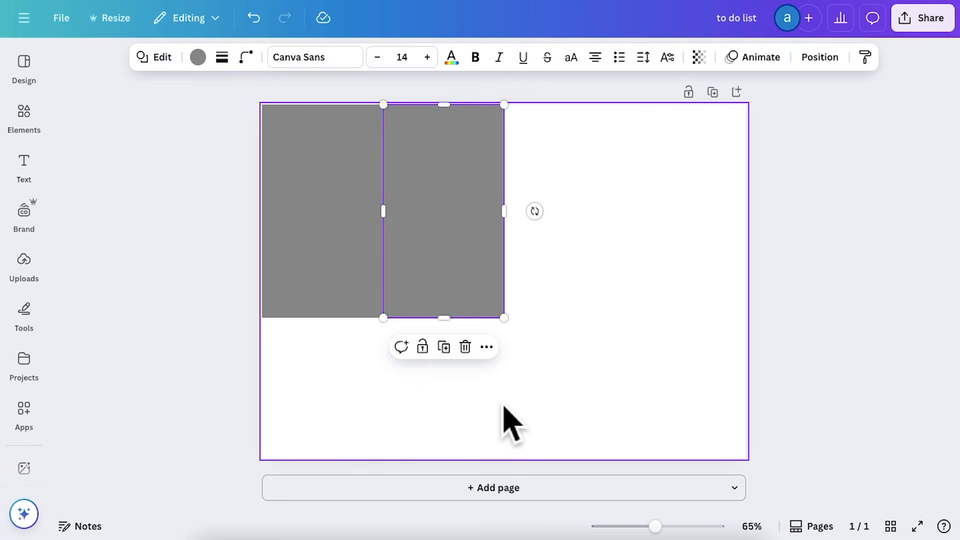
drag(495, 398, 344, 276)
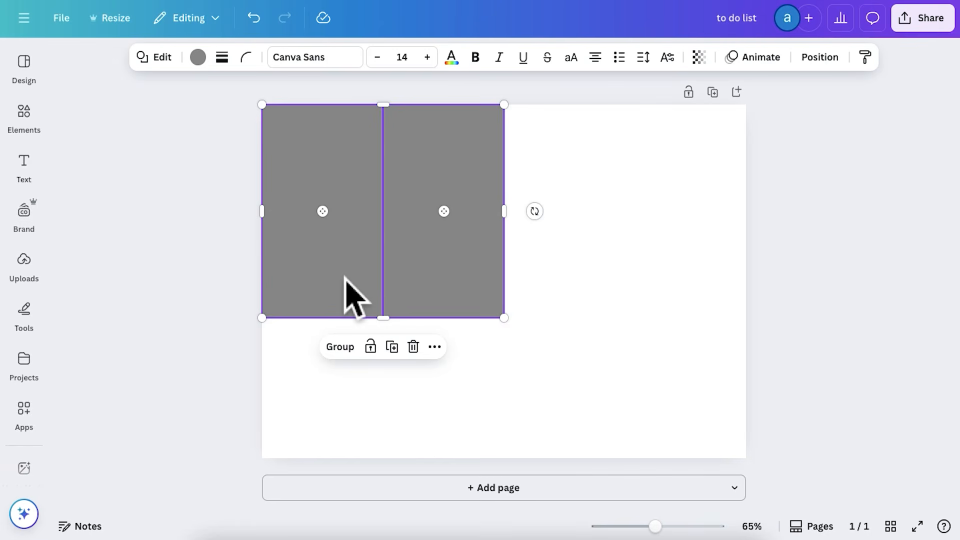
drag(450, 263, 709, 280)
click(694, 420)
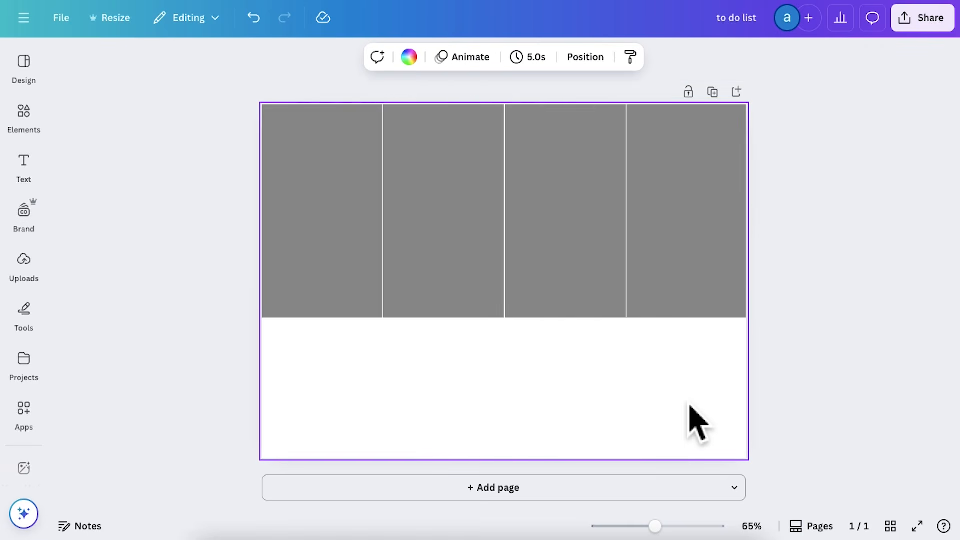
Fill the second grey block in the row with coral red and select the third block
click(463, 265)
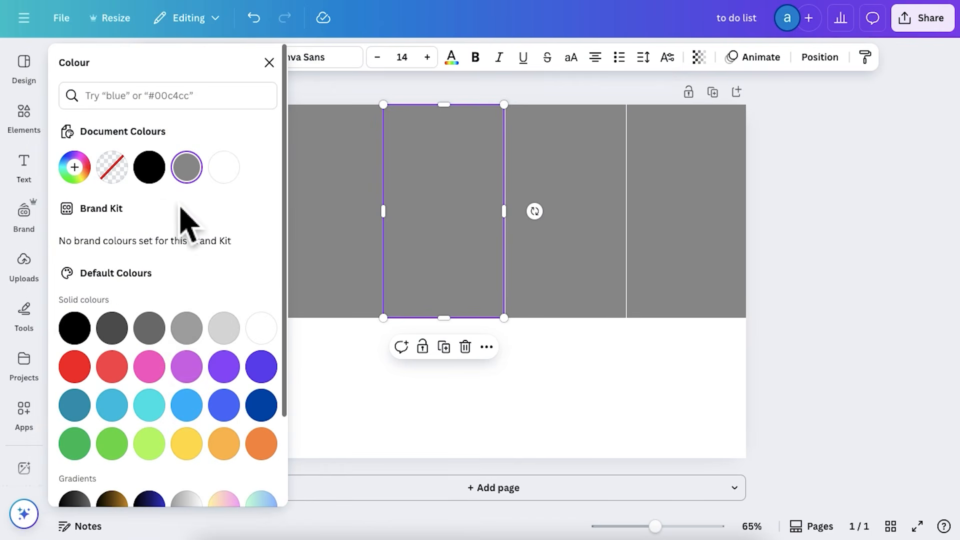
click(113, 406)
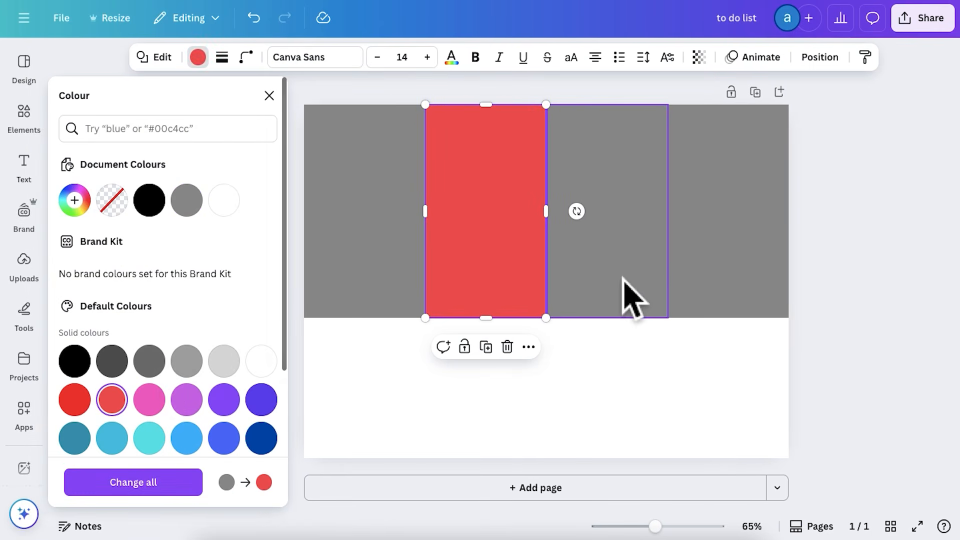
click(623, 281)
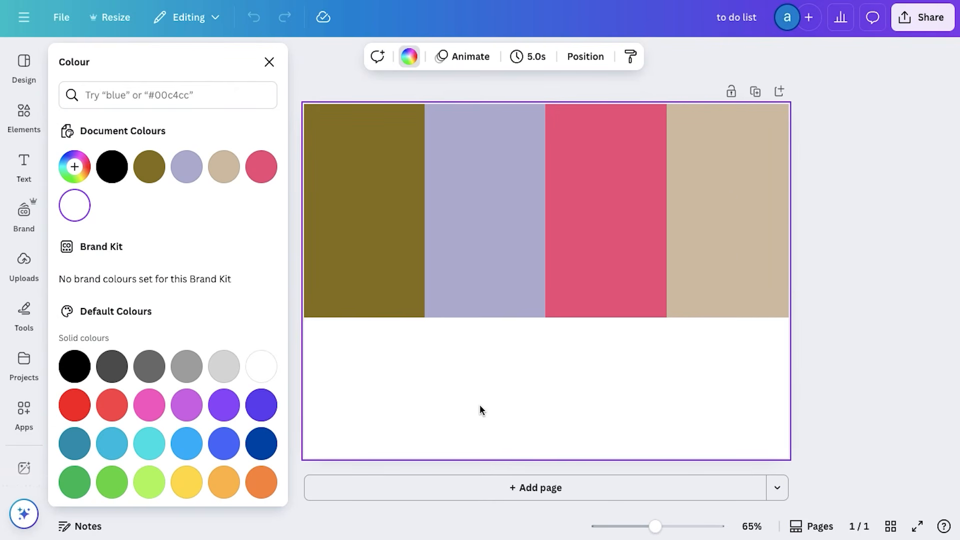
Copy the olive block below itself, shorten the copy to end at the page's bottom edge, and fill it pink
click(335, 224)
drag(334, 225, 334, 401)
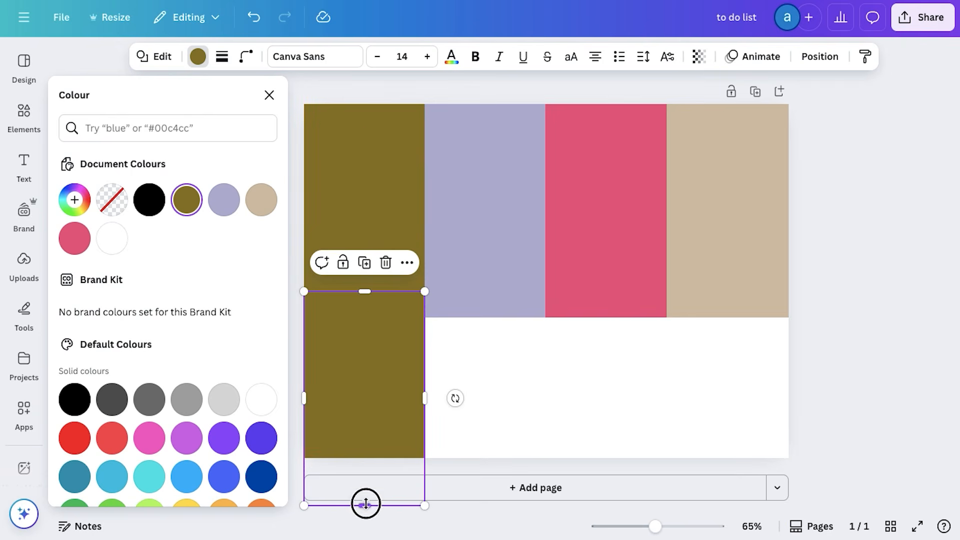
drag(366, 504, 363, 456)
click(153, 436)
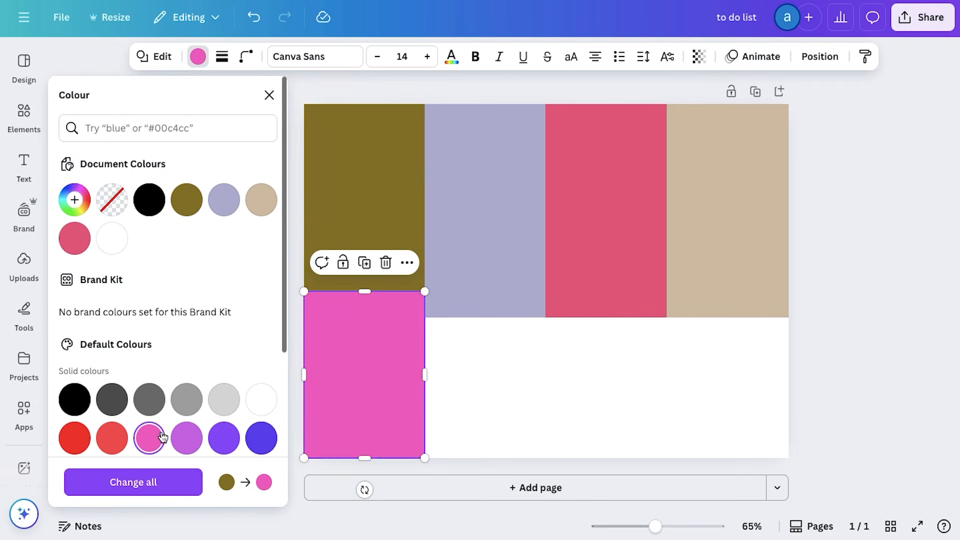
click(501, 392)
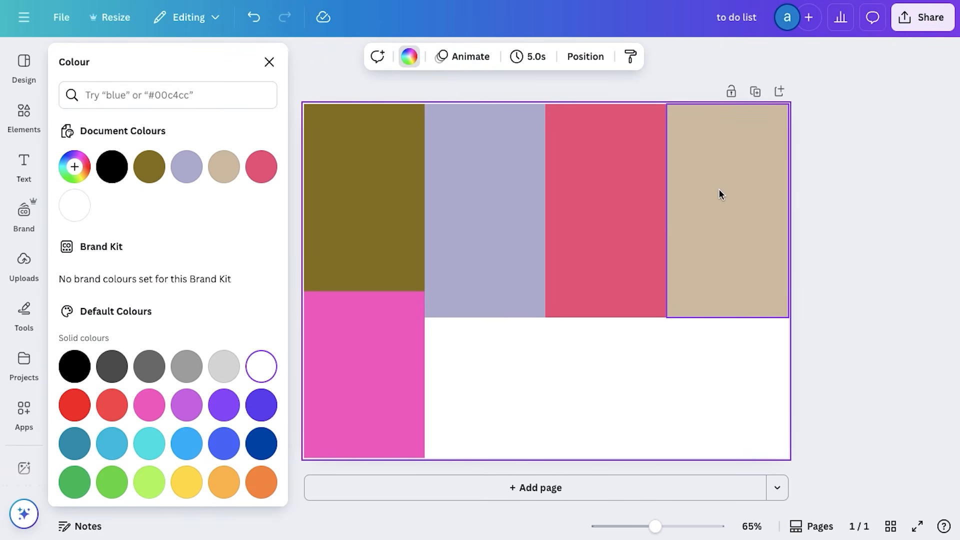
Copy the pink block under the second and third columns, filling the second column's copy purple and the third column's violet
drag(358, 343, 619, 373)
click(721, 391)
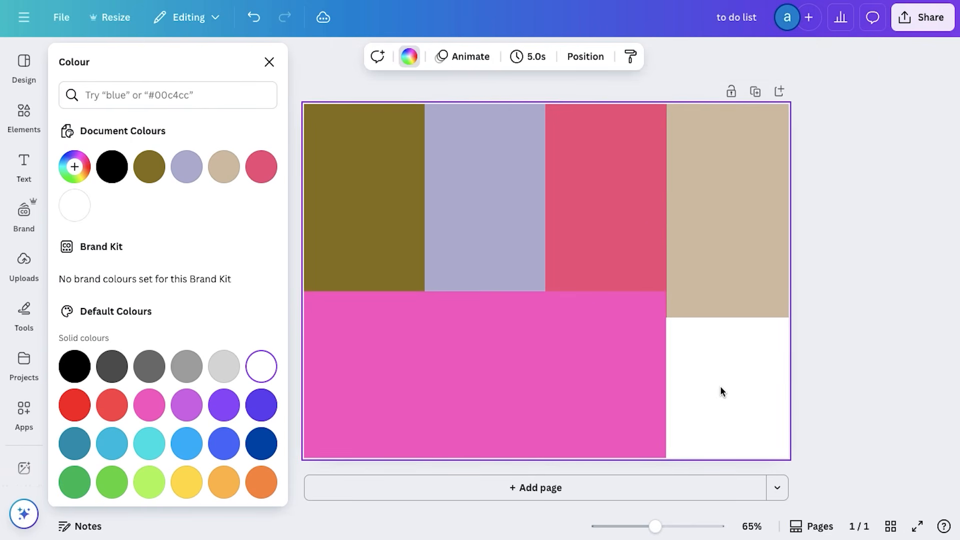
click(489, 358)
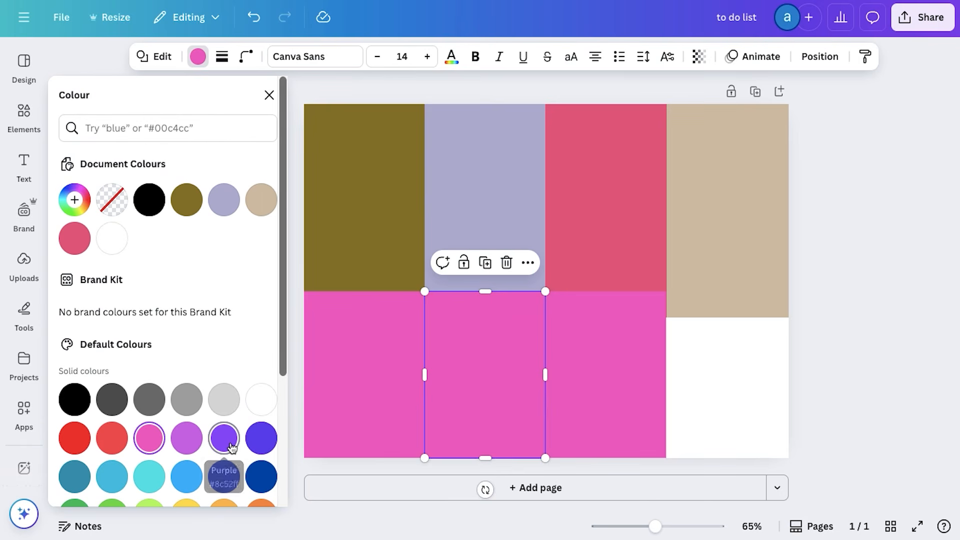
click(224, 438)
click(598, 417)
click(186, 438)
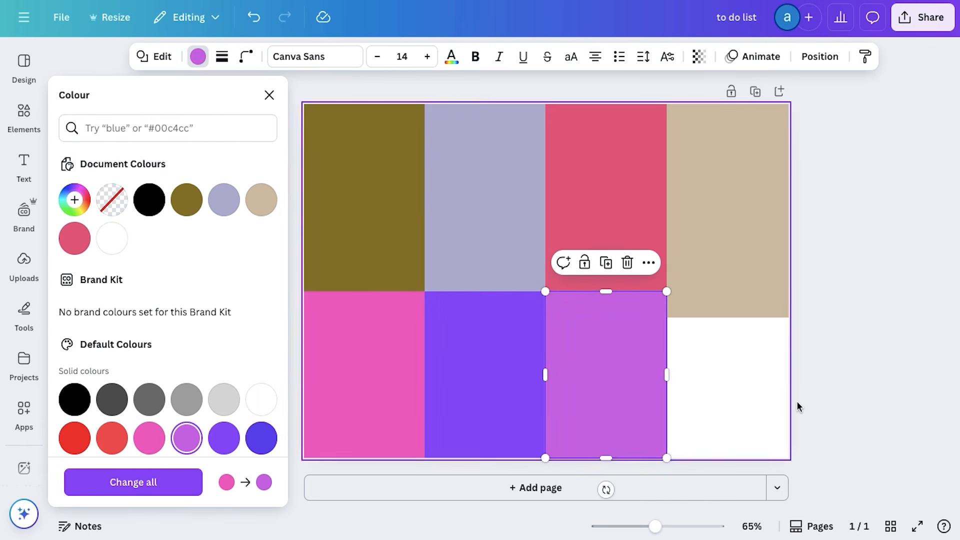
Shorten the pink block from above so its top edge meets the full-height bottom edge of the olive block
key(Escape)
click(320, 340)
drag(322, 291, 320, 317)
click(546, 353)
Shorten the purple and violet blocks to about half their height and stack the violet one beneath the purple in the second column
click(437, 443)
drag(440, 457, 450, 378)
click(557, 311)
drag(561, 292, 563, 379)
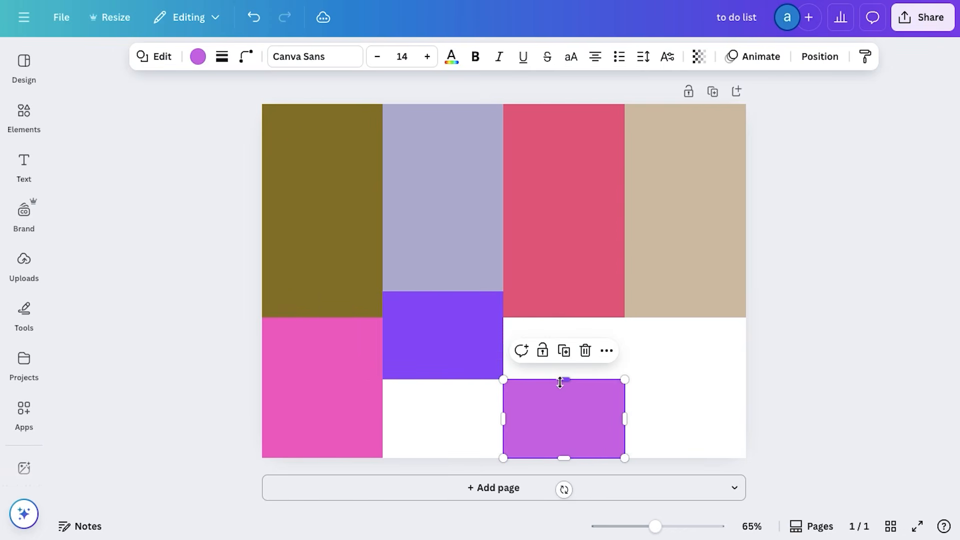
drag(565, 420, 444, 420)
click(555, 422)
click(430, 415)
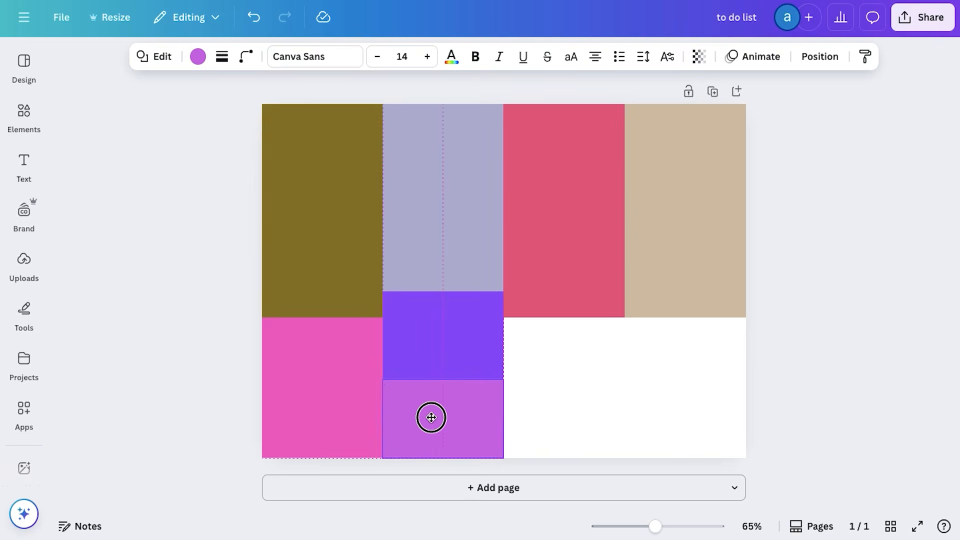
click(561, 417)
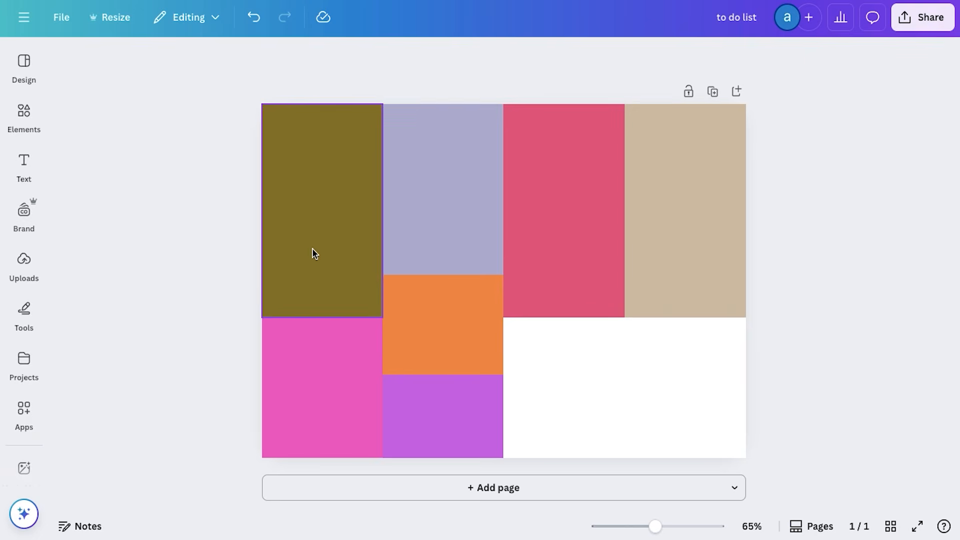
Duplicate the olive block beneath the coral block and widen the copy to the page's right edge
click(313, 252)
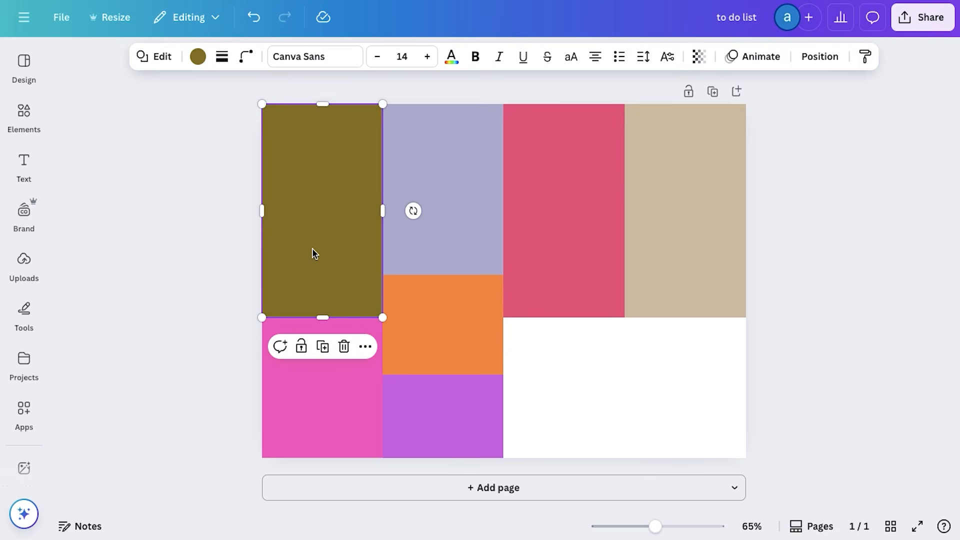
key(ctrl+d)
drag(313, 253, 548, 418)
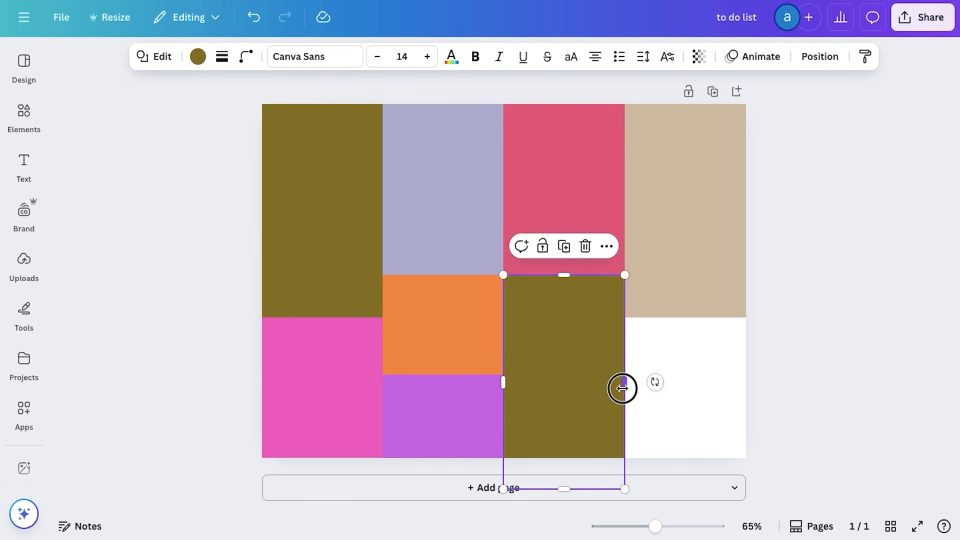
drag(623, 388, 747, 382)
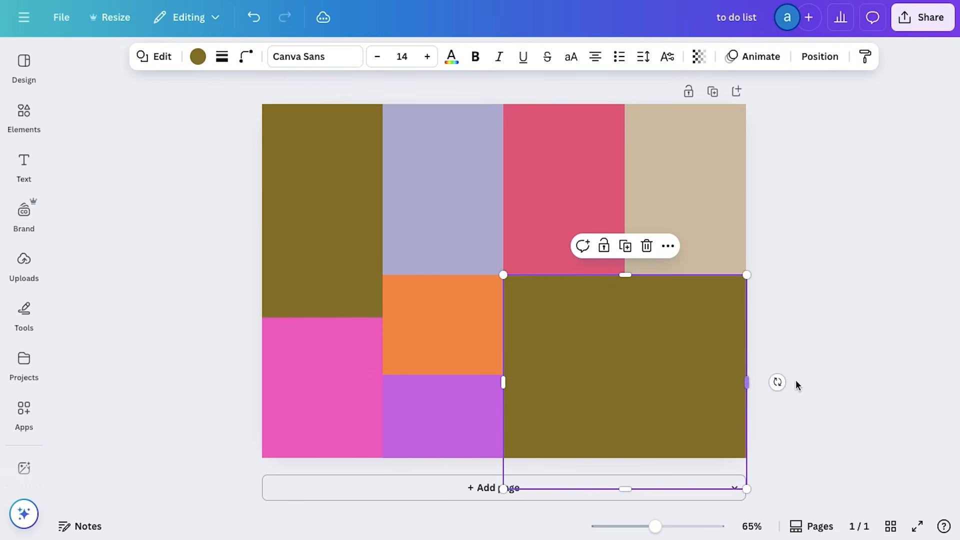
Fill the wide block in the page's lower-right area with white
click(197, 57)
click(226, 407)
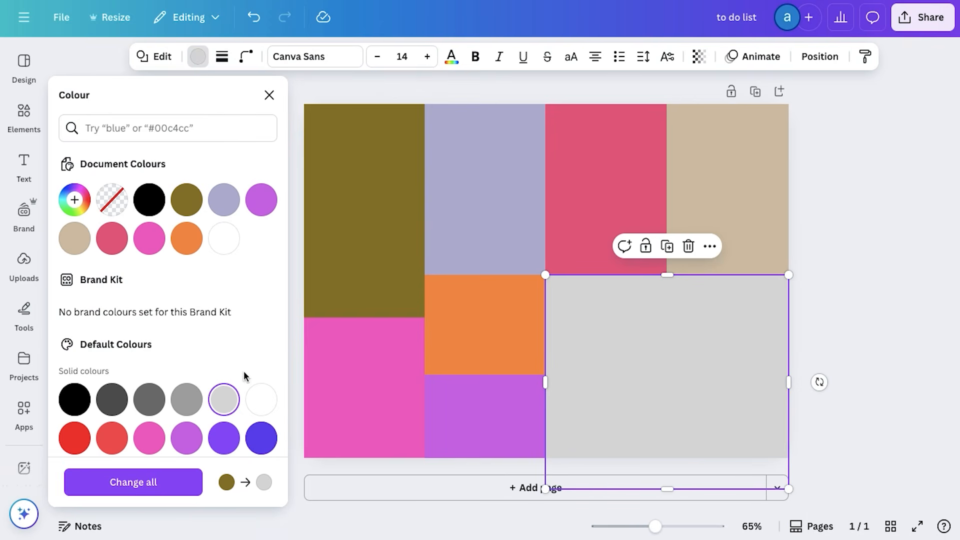
click(224, 240)
Search the graphics for "notes" and add the sheet of thin pink ruled lines to the page
click(30, 134)
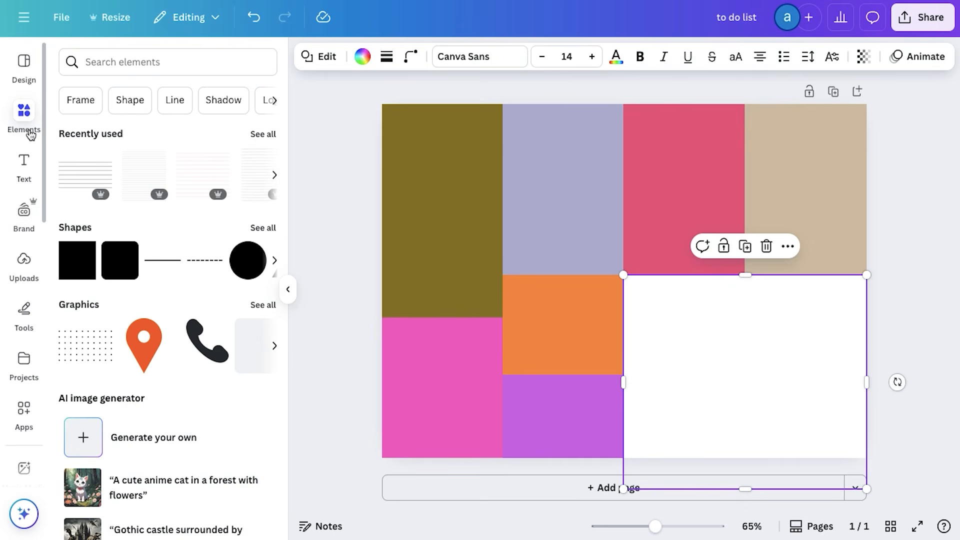
click(170, 59)
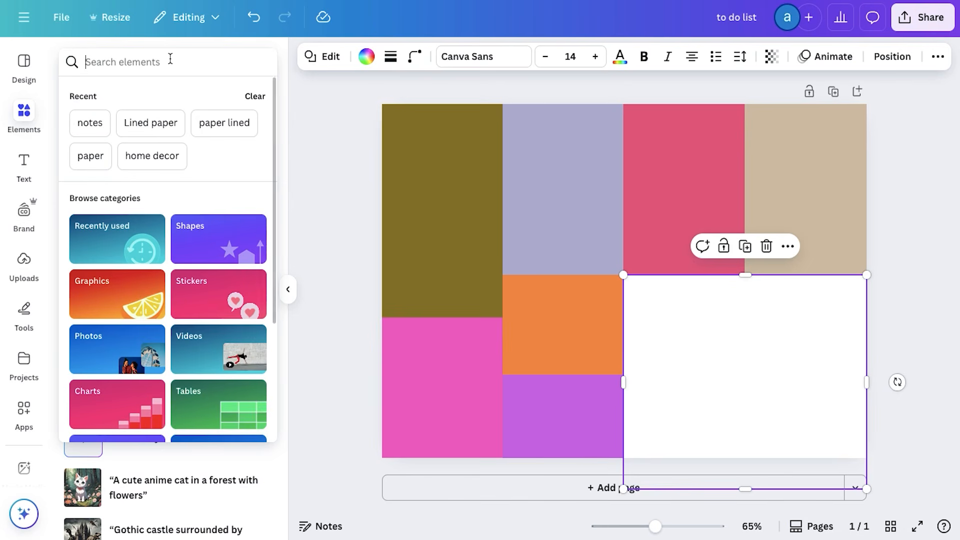
click(138, 64)
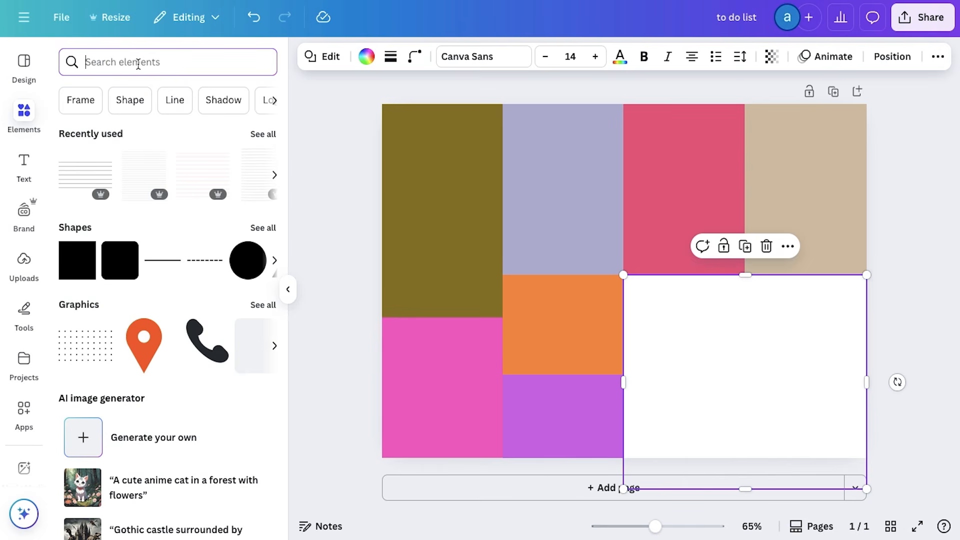
text(notes)
key(Return)
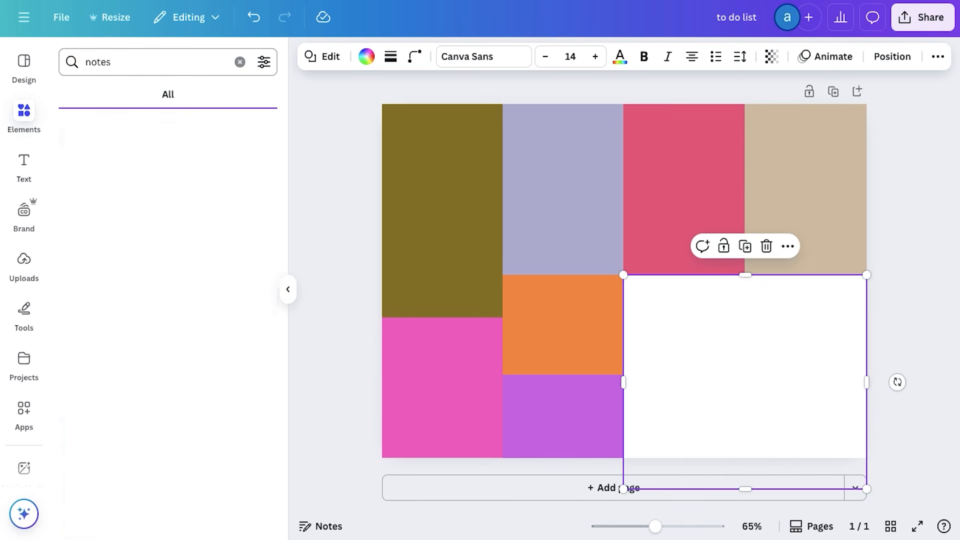
click(107, 95)
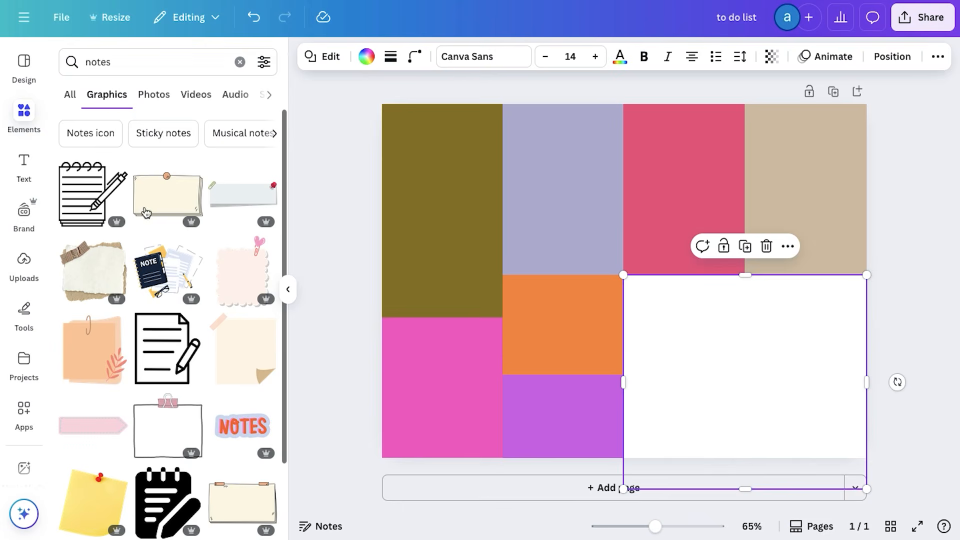
scroll(159, 326, down, 5)
scroll(159, 326, down, 10)
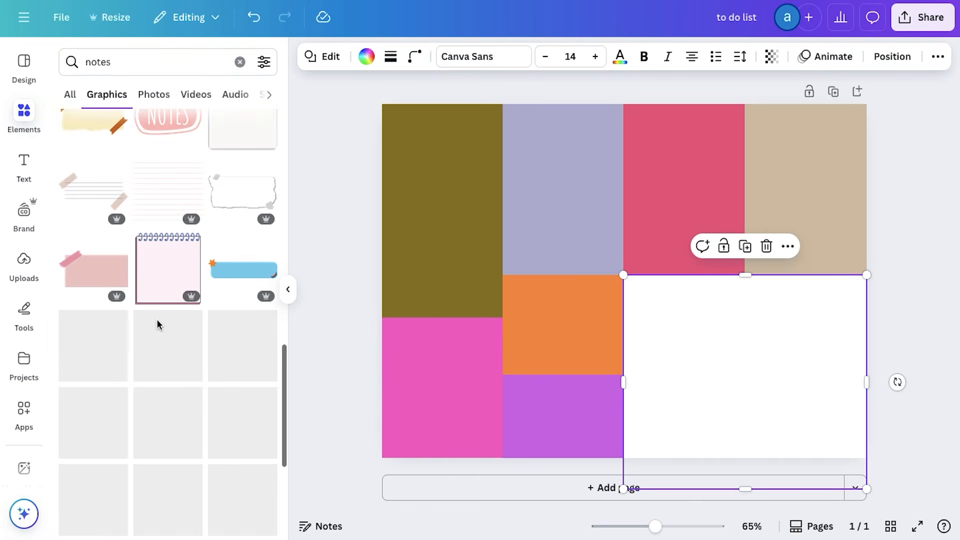
click(167, 202)
Move the pink ruled lines onto the white block and enlarge them to span its full width
drag(622, 279, 706, 366)
drag(795, 440, 825, 444)
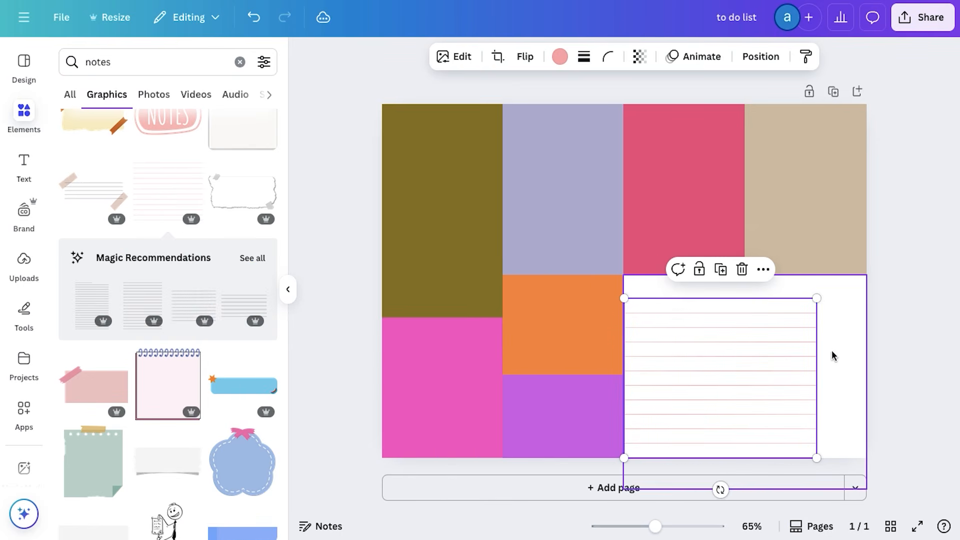
drag(817, 298, 807, 342)
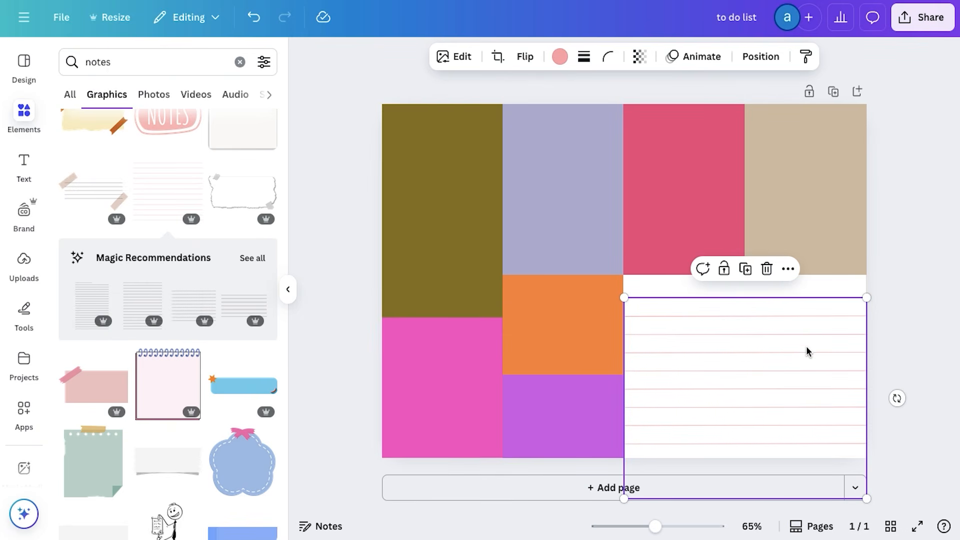
click(882, 367)
drag(810, 363, 811, 369)
click(910, 366)
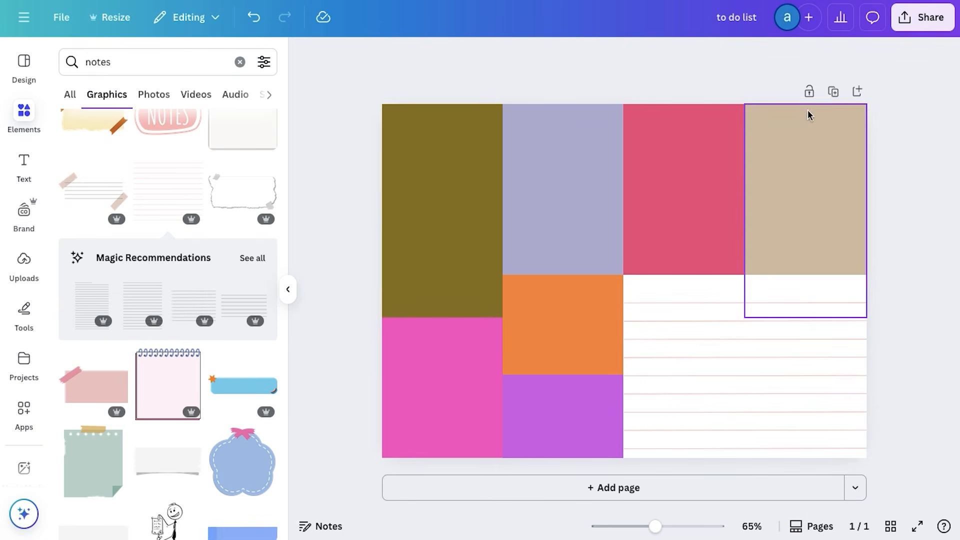
Duplicate the page and remove the pink ruled lines from the white block on page 2
click(831, 95)
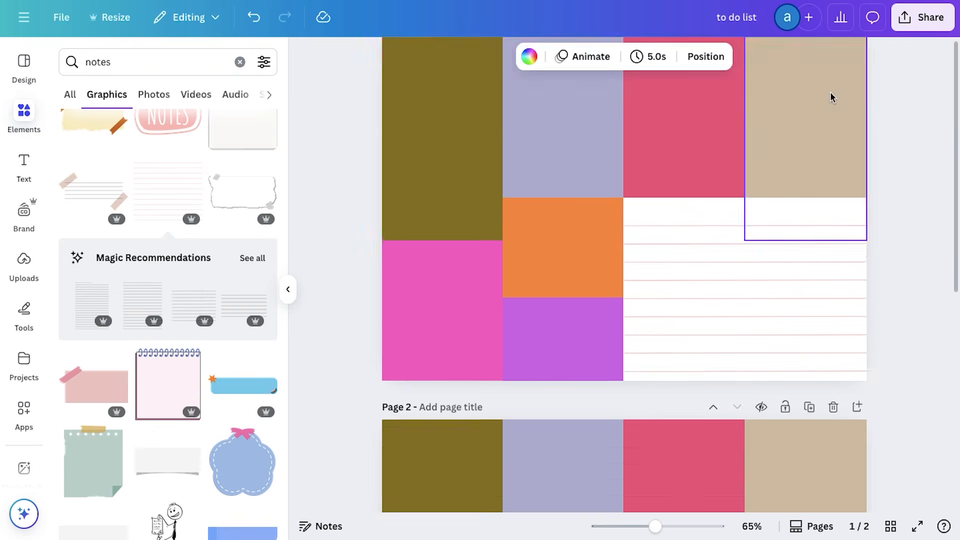
click(718, 340)
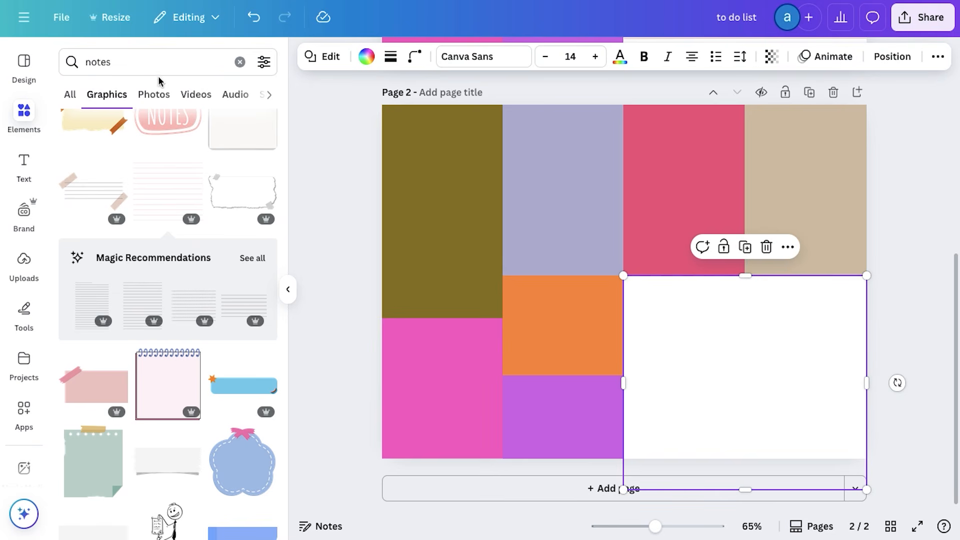
Search the graphics for "lined paper" and add the sheet of fine grey ruled lines to page 2
click(132, 72)
key(ctrl+a)
key(BackSpace)
text(lined paper)
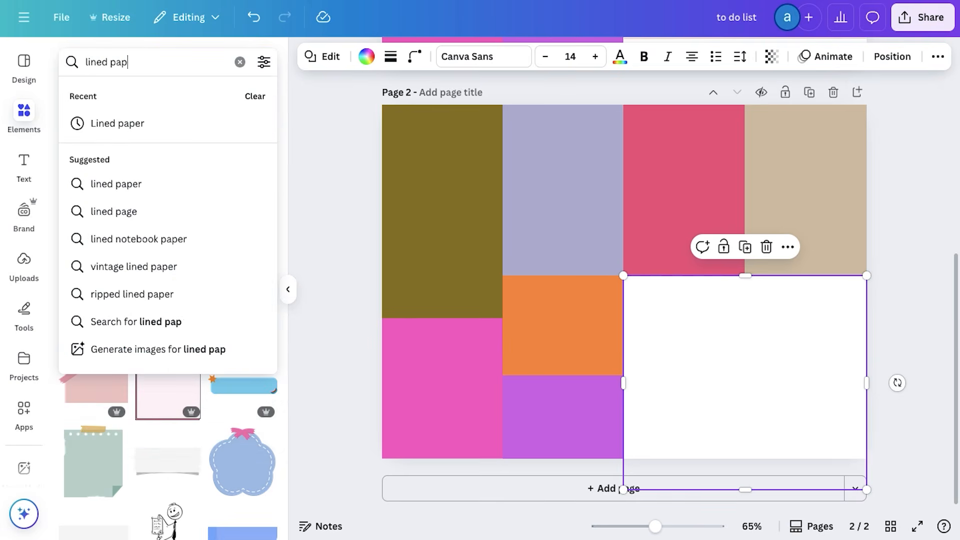
key(Return)
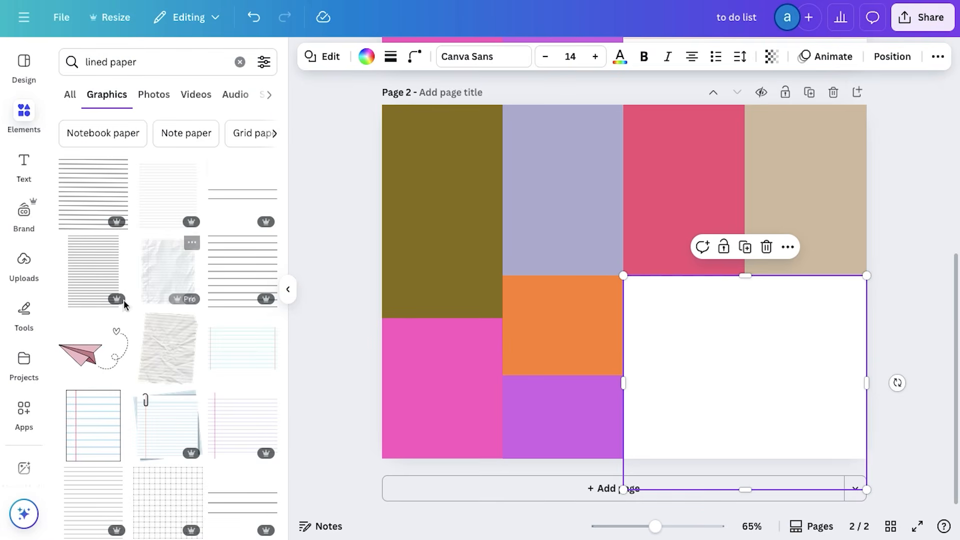
scroll(180, 436, down, 6)
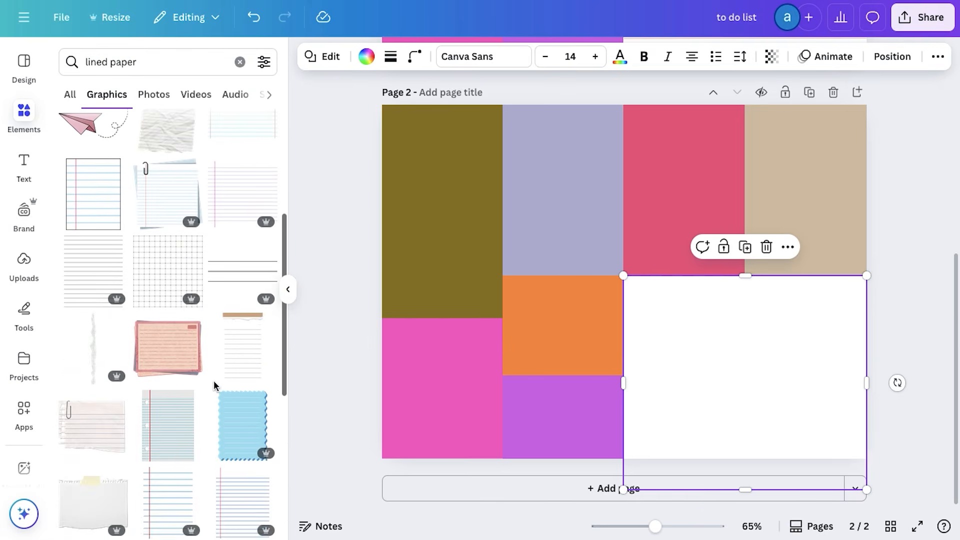
scroll(216, 386, down, 2)
scroll(181, 442, up, 7)
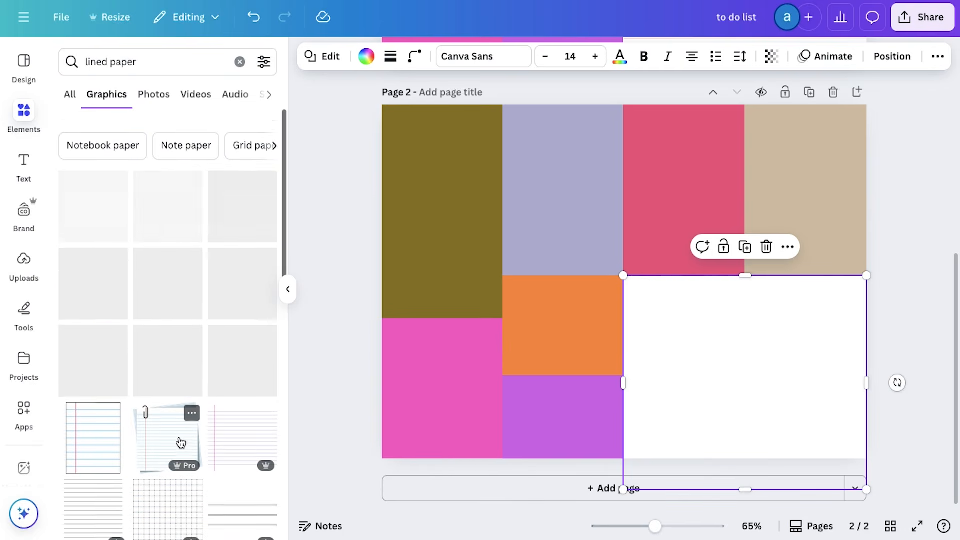
click(174, 210)
Place the grey lined sheet over page 2's white block and enlarge it to the block's full width
drag(633, 283, 750, 420)
scroll(869, 510, down, 2)
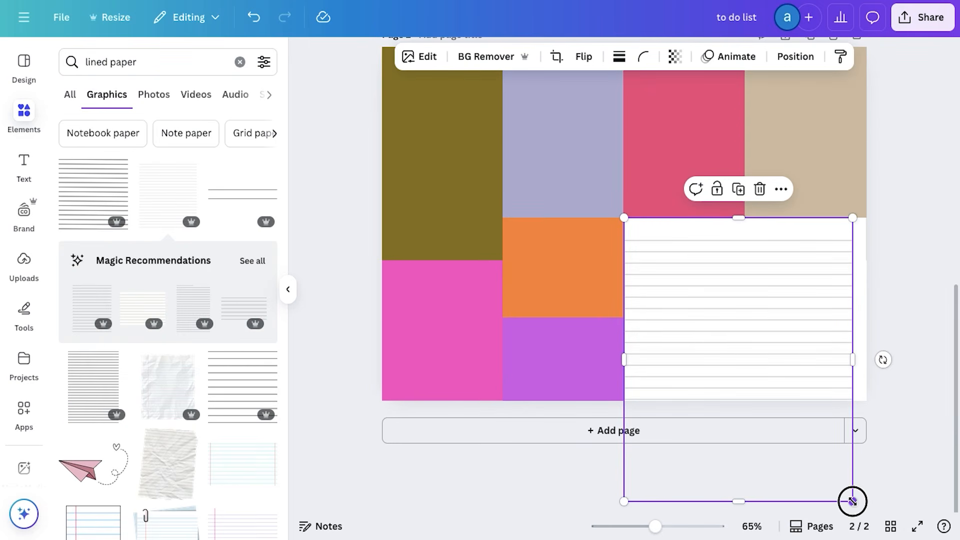
drag(852, 501, 876, 505)
scroll(900, 347, up, 2)
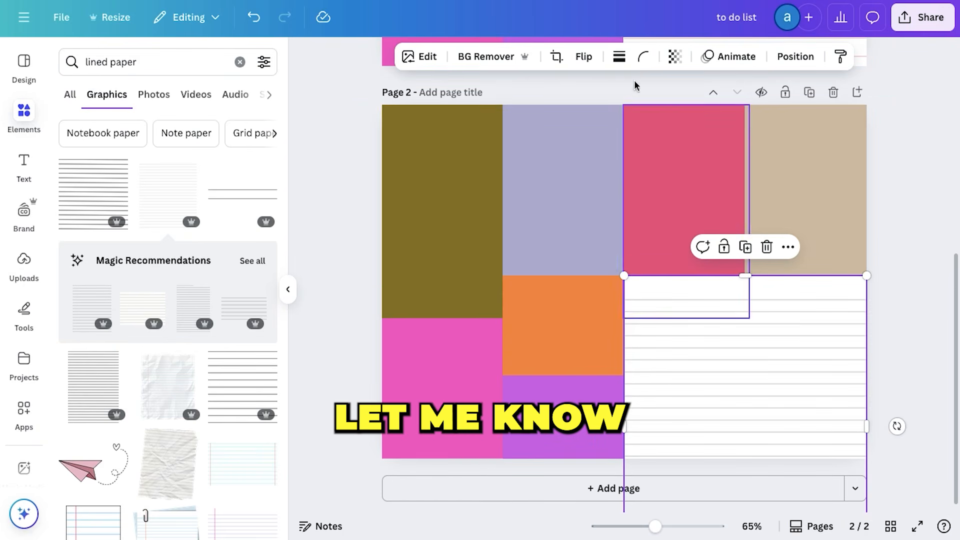
click(328, 331)
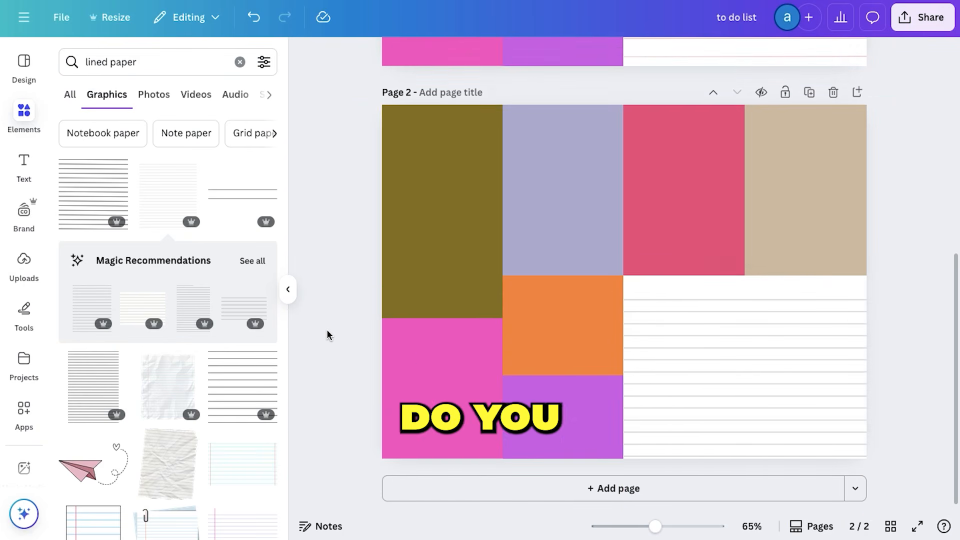
Compare the pink-lined layout on page 1 with the grey-lined layout on page 2
scroll(328, 332, up, 5)
scroll(675, 232, up, 1)
scroll(732, 386, down, 5)
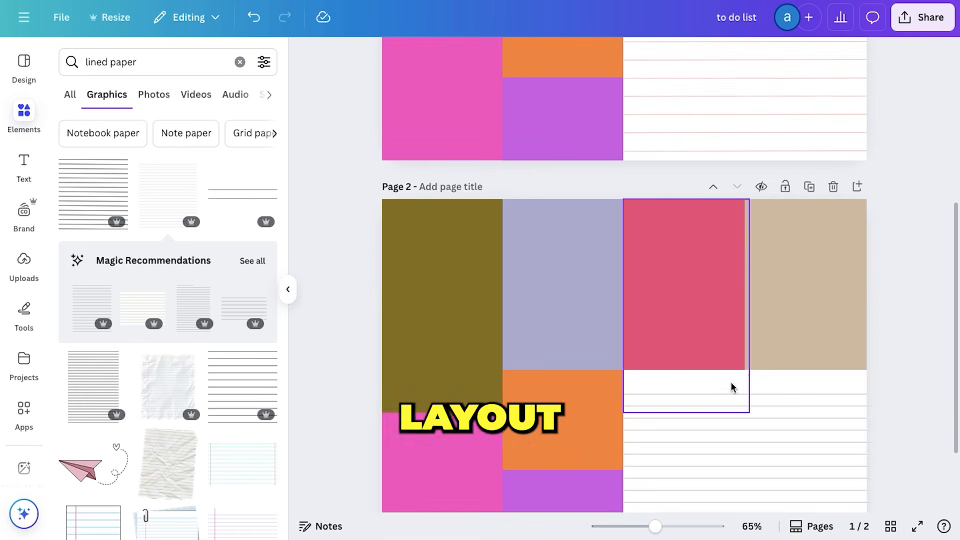
click(288, 293)
scroll(211, 295, down, 2)
scroll(211, 295, up, 4)
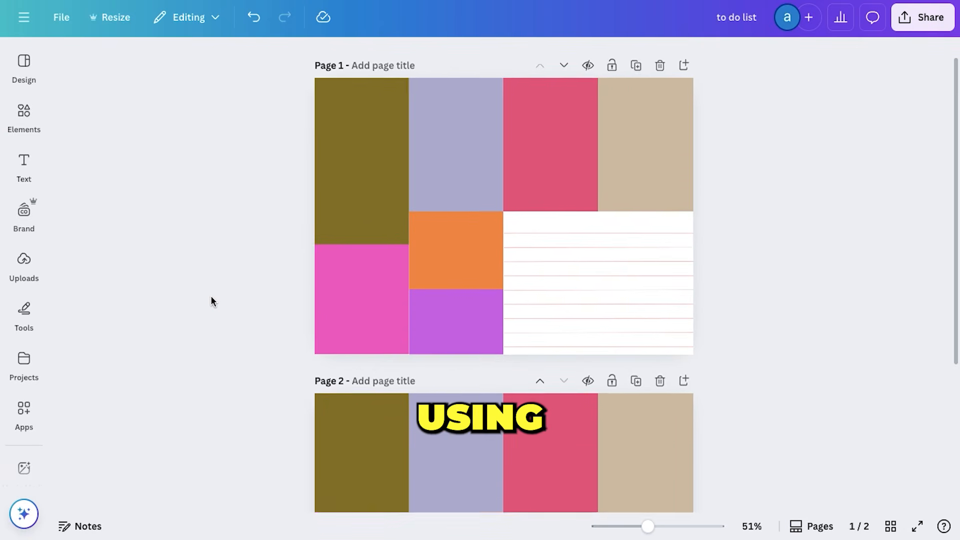
scroll(211, 295, down, 5)
scroll(211, 295, up, 3)
scroll(211, 296, down, 2)
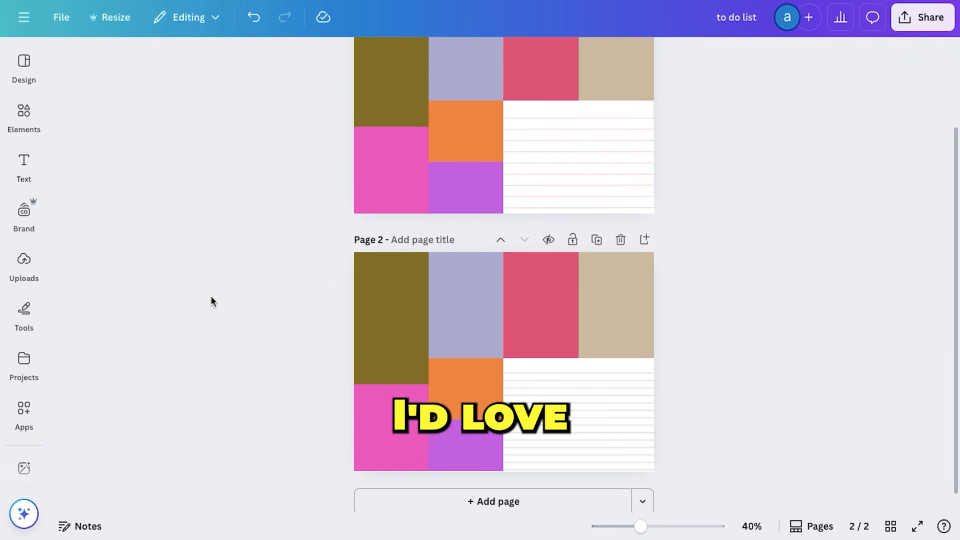
scroll(350, 225, up, 1)
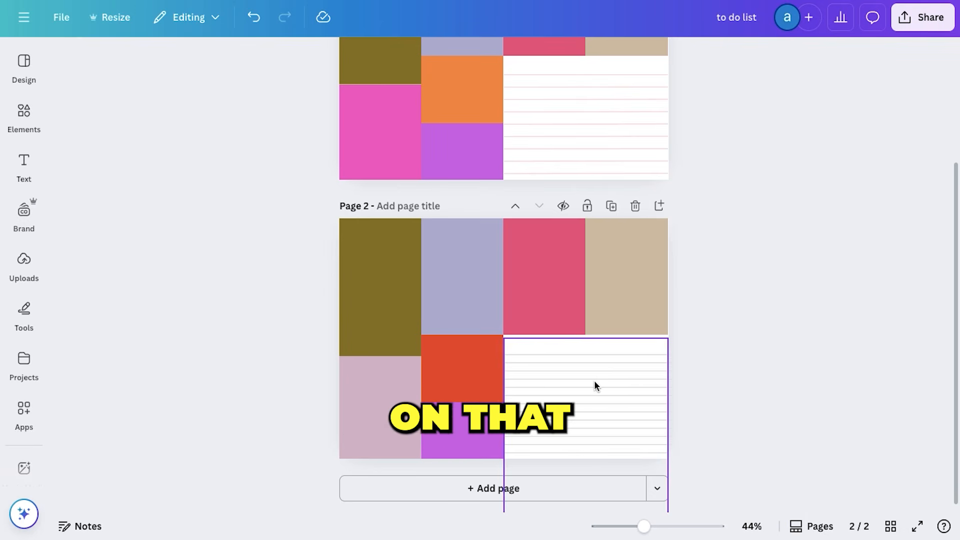
Delete page 1, the version with the pink ruled lines
scroll(594, 380, up, 1)
scroll(512, 365, up, 3)
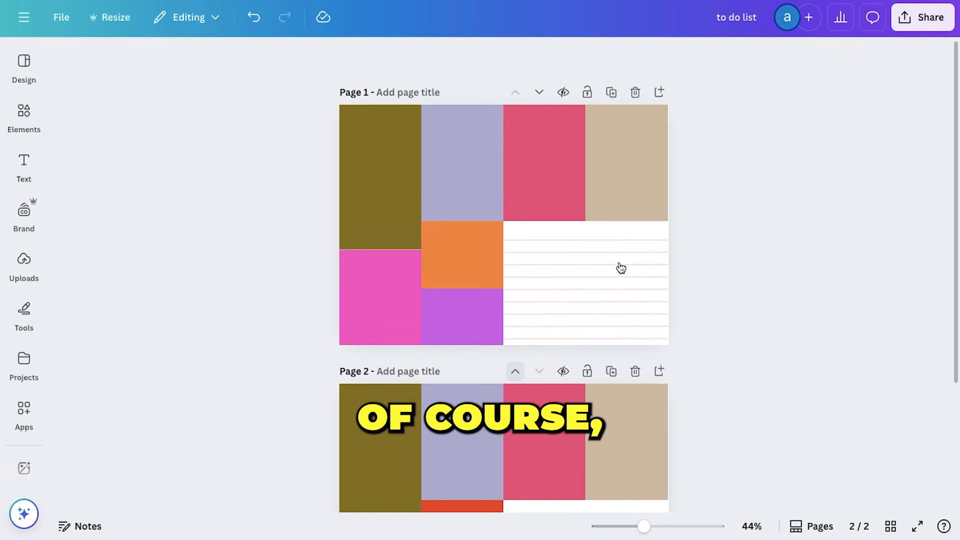
scroll(542, 253, down, 3)
scroll(543, 251, down, 1)
scroll(543, 251, up, 4)
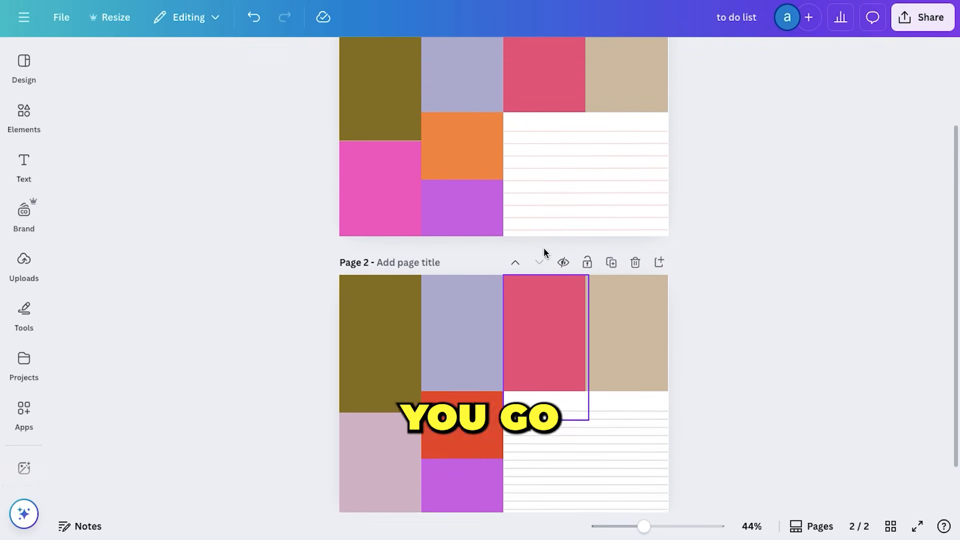
click(637, 98)
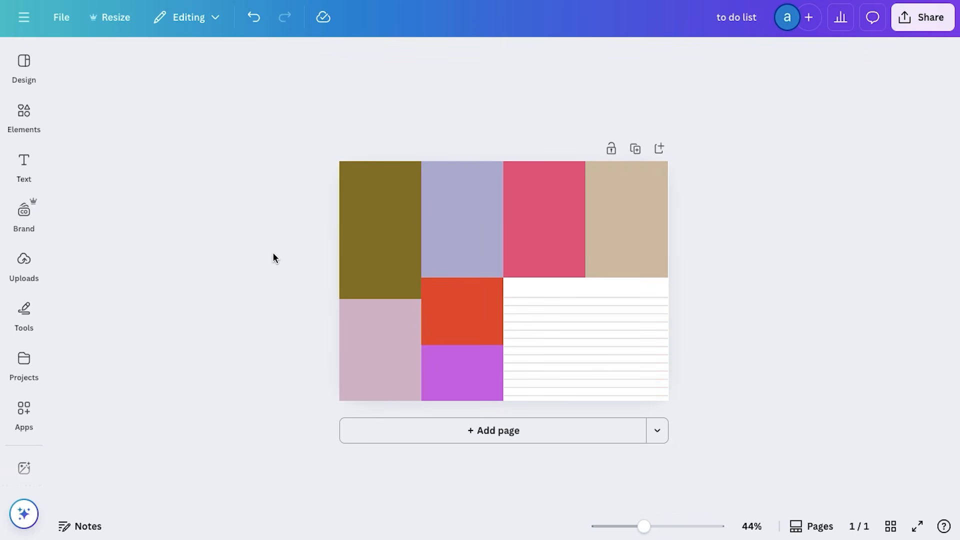
Select all the coloured blocks together with the lined sheet and lock them in place
drag(272, 174, 802, 399)
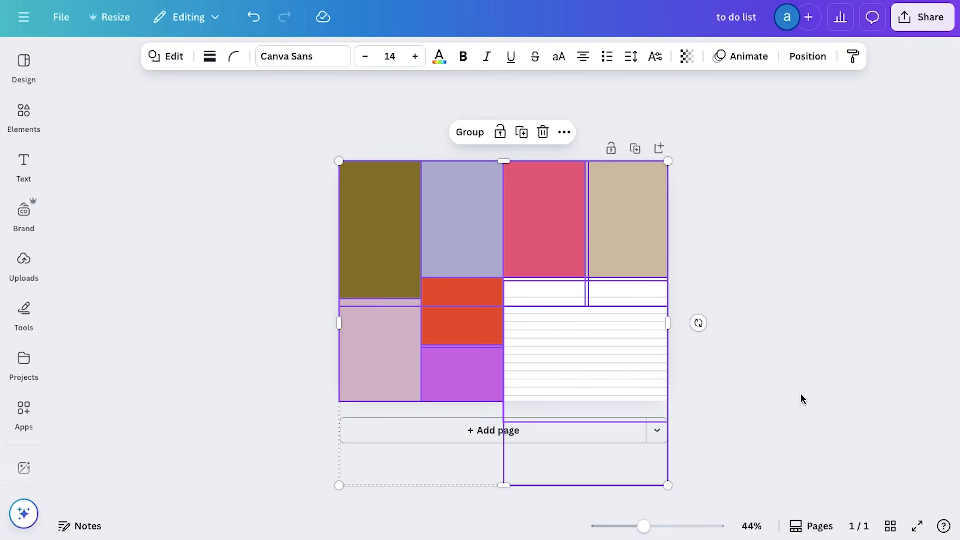
click(491, 133)
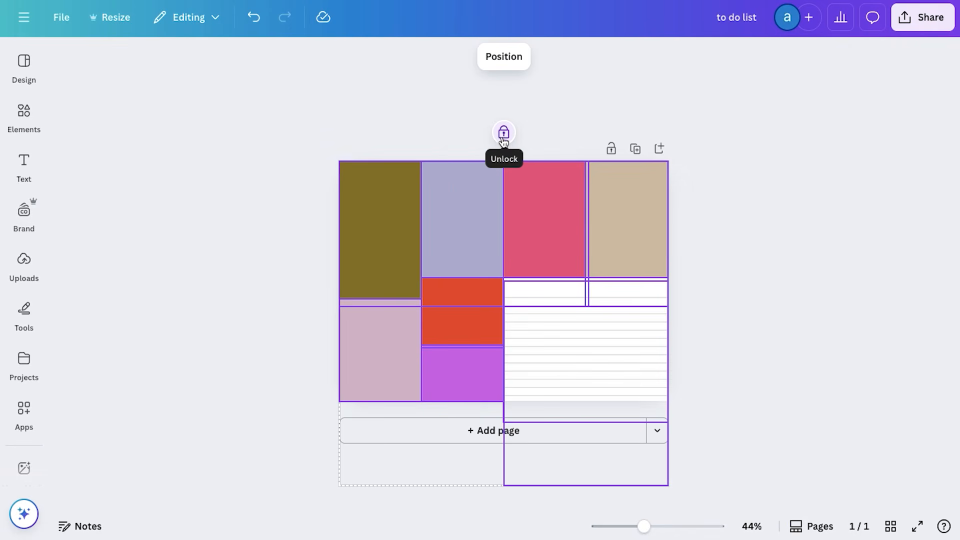
click(310, 294)
Add a "Monday" heading at size 30 near the upper edge of the olive block
scroll(461, 119, up, 6)
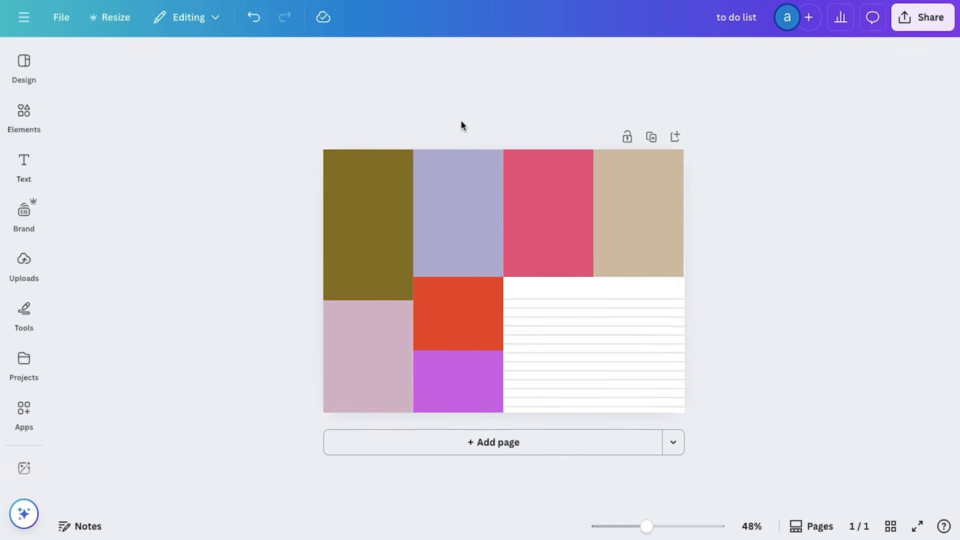
click(24, 165)
click(134, 246)
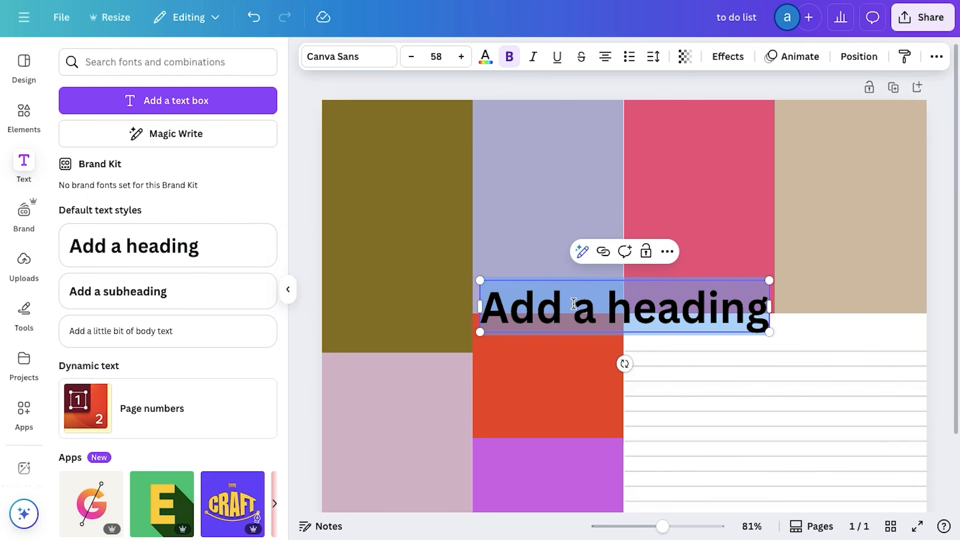
text(Monday)
drag(637, 310, 413, 144)
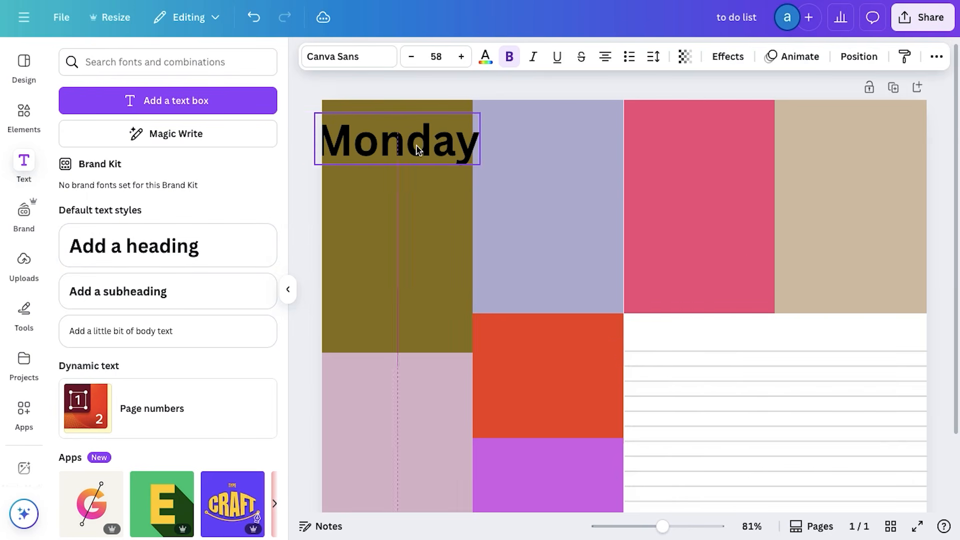
click(437, 56)
text(30)
key(Return)
Set the Monday heading in capitals with the Montserrat ExtraBold font
click(335, 57)
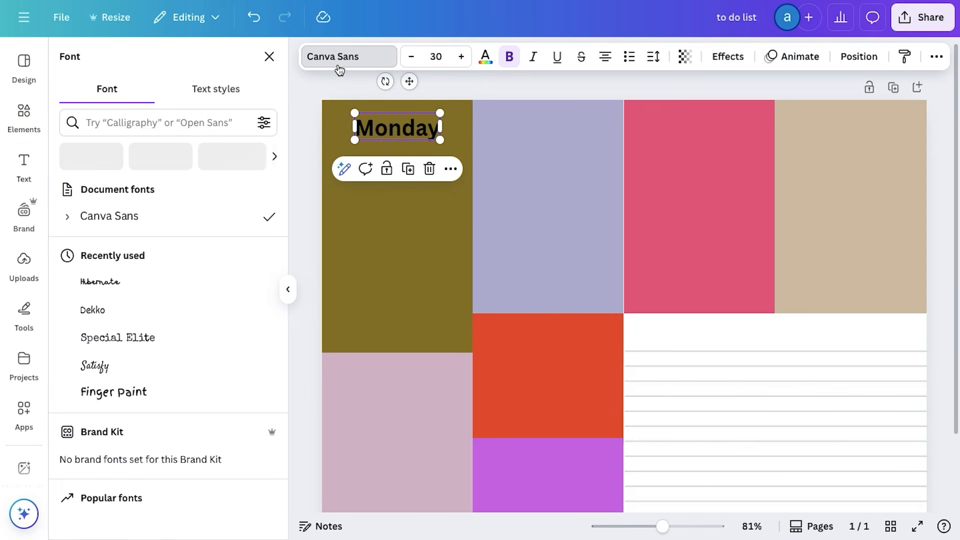
scroll(167, 321, down, 5)
click(153, 352)
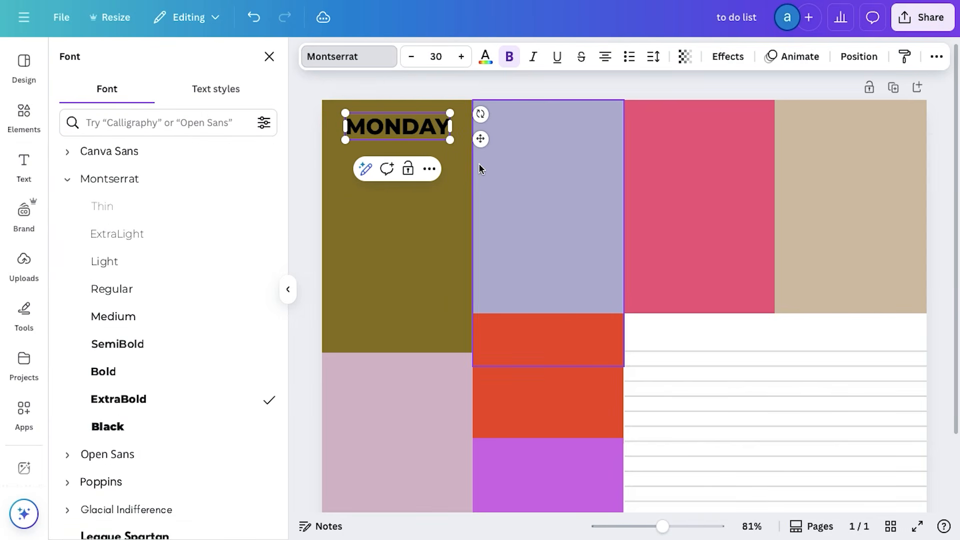
click(185, 374)
click(180, 394)
double_click(375, 135)
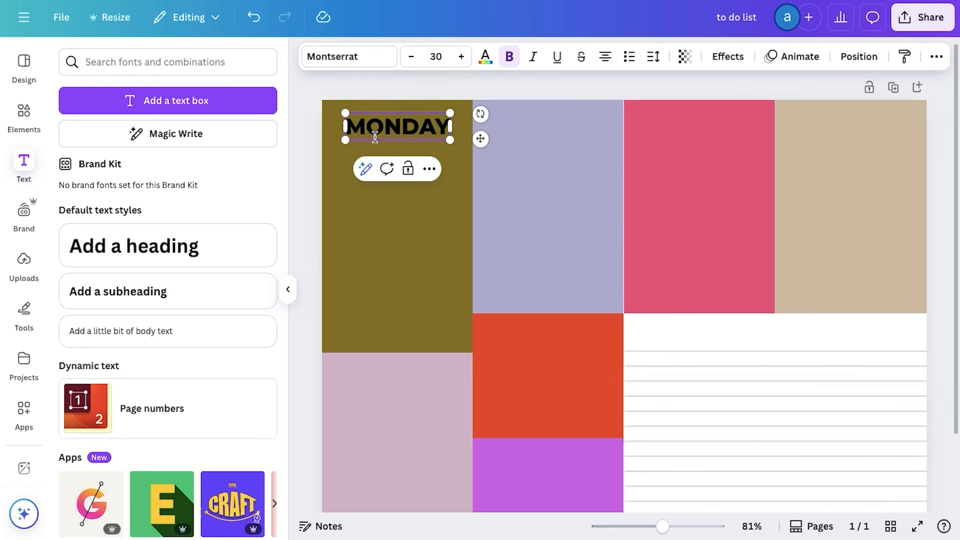
Colour the MONDAY heading dark grey (#292929)
click(483, 58)
click(75, 161)
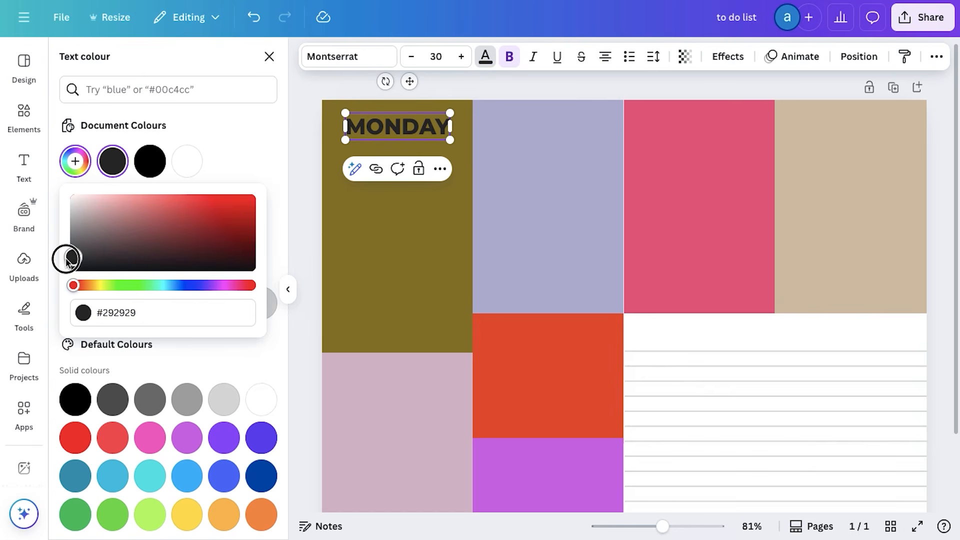
click(307, 249)
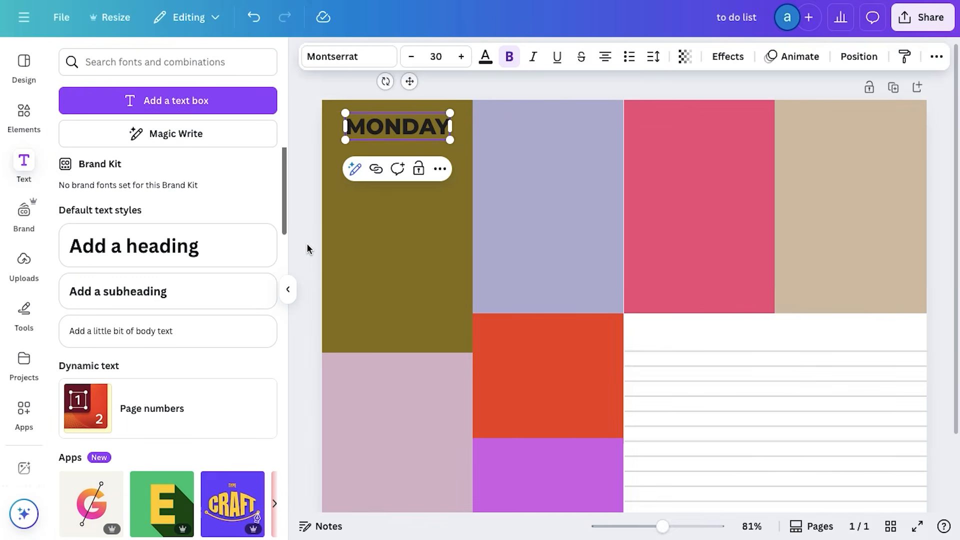
Add a line beneath the MONDAY heading and shorten it to fit within the olive block
key(l)
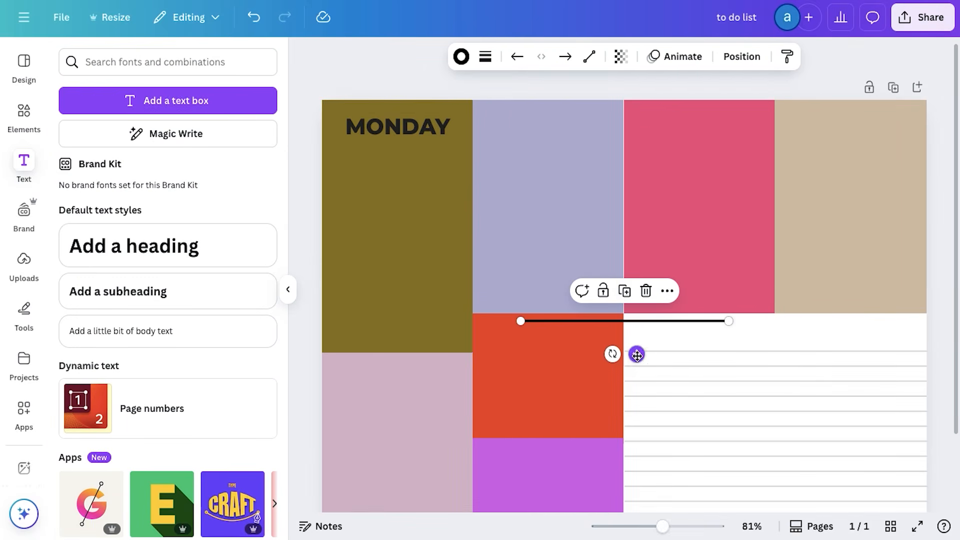
drag(637, 352, 449, 176)
drag(539, 144, 466, 142)
click(478, 134)
click(454, 76)
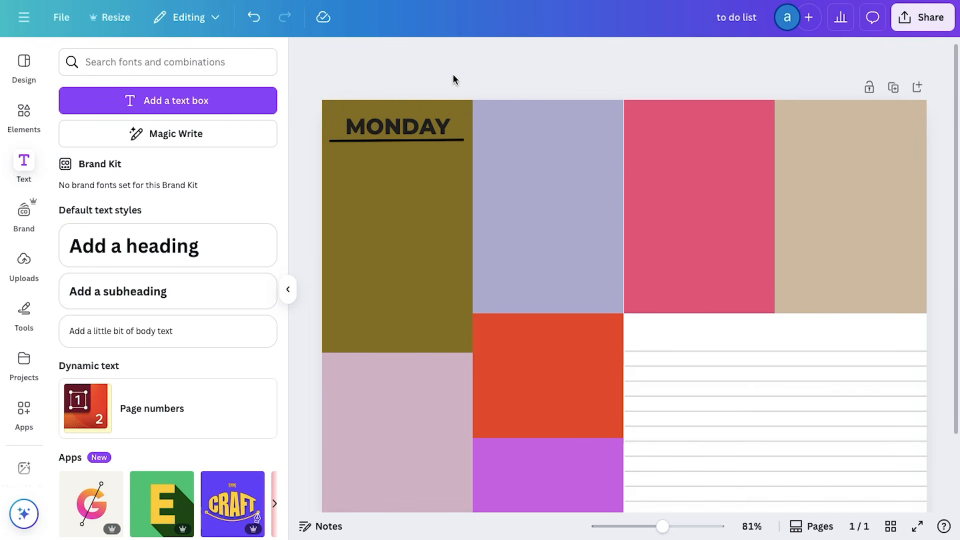
Copy the MONDAY heading with its underline onto the lavender, pink and beige blocks of the upper row
click(383, 139)
click(416, 171)
drag(417, 171, 858, 178)
click(566, 172)
click(716, 170)
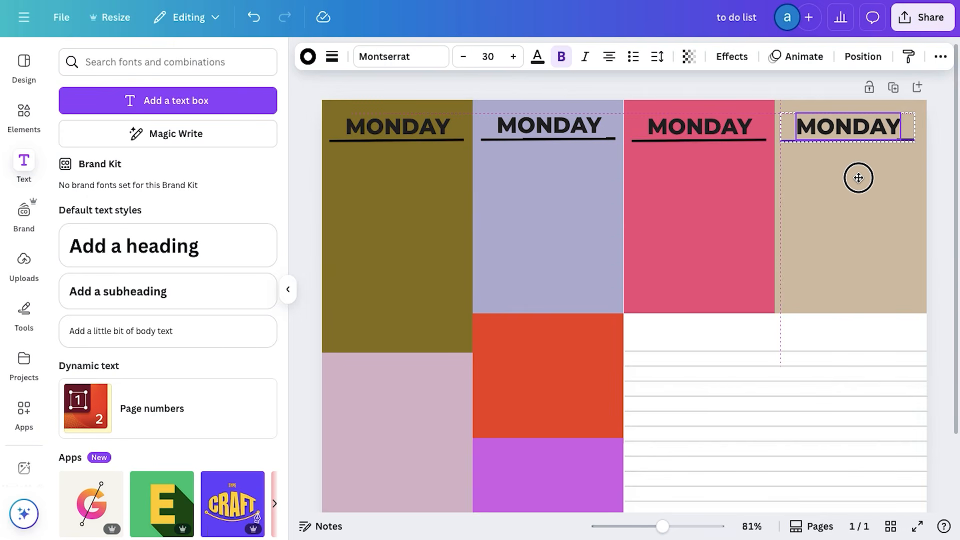
Place copies of the underlined MONDAY heading on the light pink, orange-red and purple blocks
scroll(441, 306, down, 2)
scroll(442, 307, up, 2)
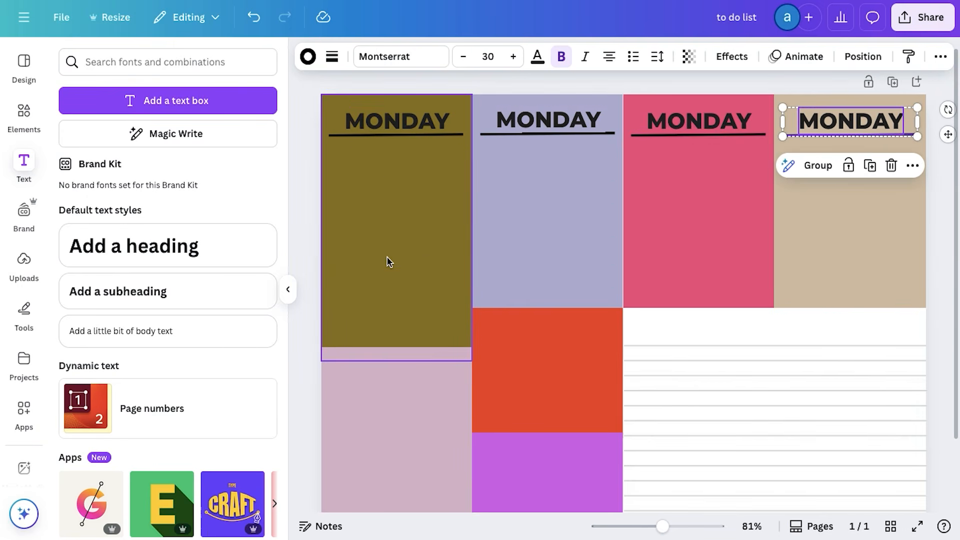
scroll(388, 260, down, 2)
scroll(387, 259, up, 2)
click(870, 167)
drag(718, 187, 554, 508)
key(ctrl+d)
key(ctrl+d)
scroll(554, 507, down, 1)
key(Escape)
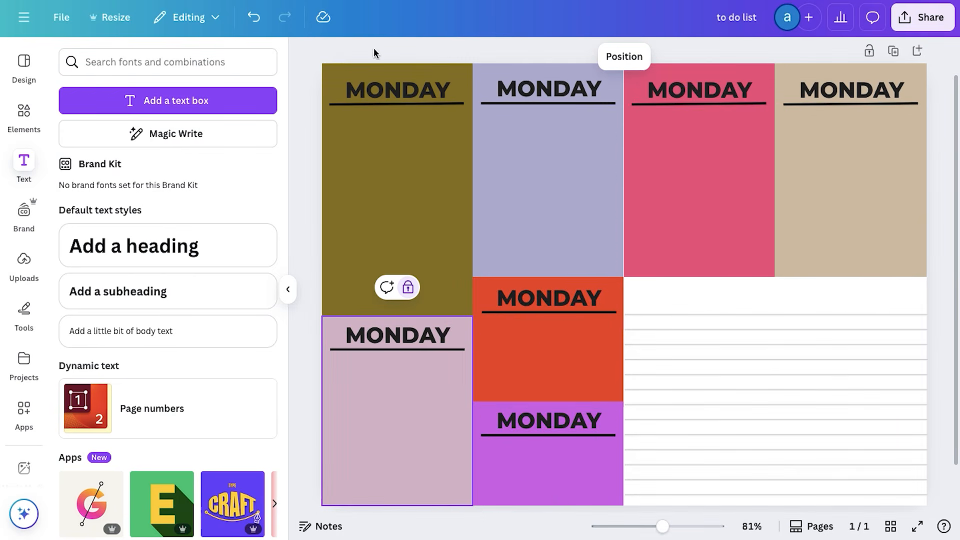
Change the headings in the lavender and pink blocks to TUESDAY and WEDNESDAY
double_click(534, 84)
text(TUES)
key(ctrl+z)
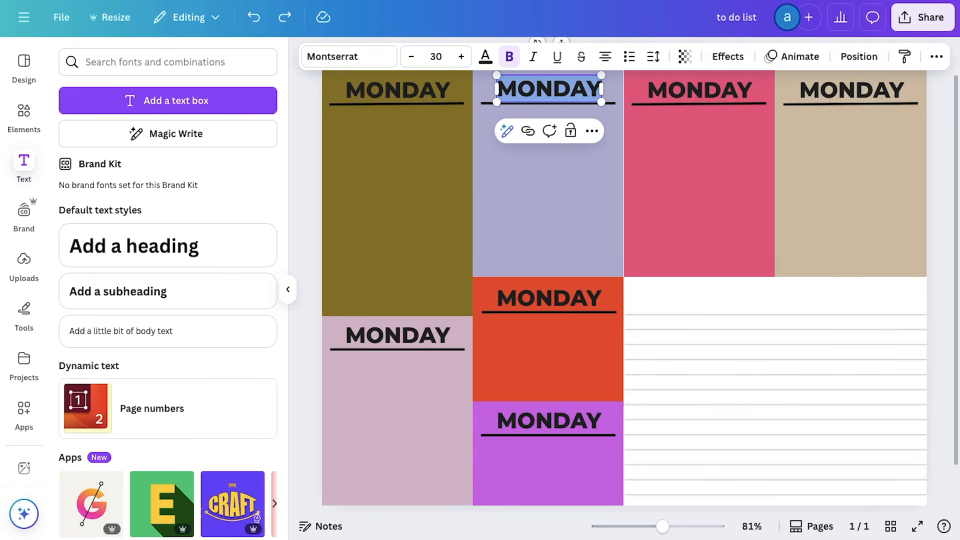
text(TUES)
double_click(695, 80)
text(WEDNES)
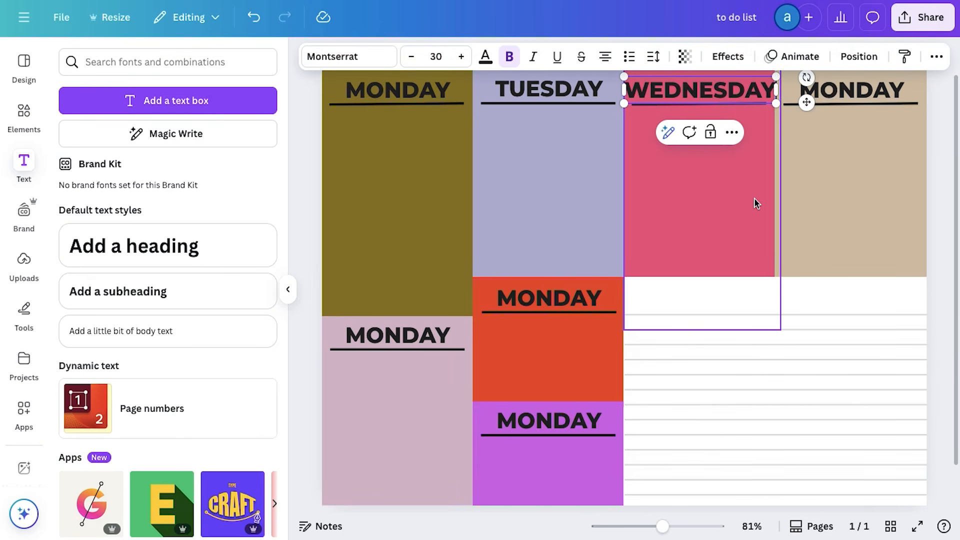
Reduce the MONDAY, TUESDAY and WEDNESDAY headings to size 25
scroll(756, 203, up, 1)
click(414, 93)
click(411, 56)
click(411, 56)
click(411, 57)
click(411, 56)
click(411, 56)
click(521, 91)
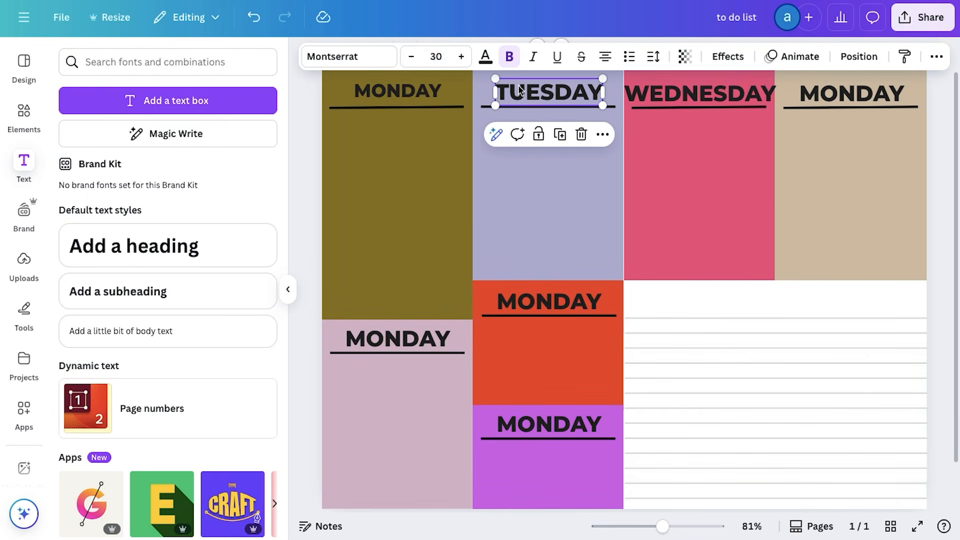
click(412, 57)
click(411, 56)
click(411, 57)
click(411, 56)
Reduce the beige block's heading to size 25 and change its text to THURSDAY
click(412, 57)
click(700, 93)
click(411, 56)
click(411, 56)
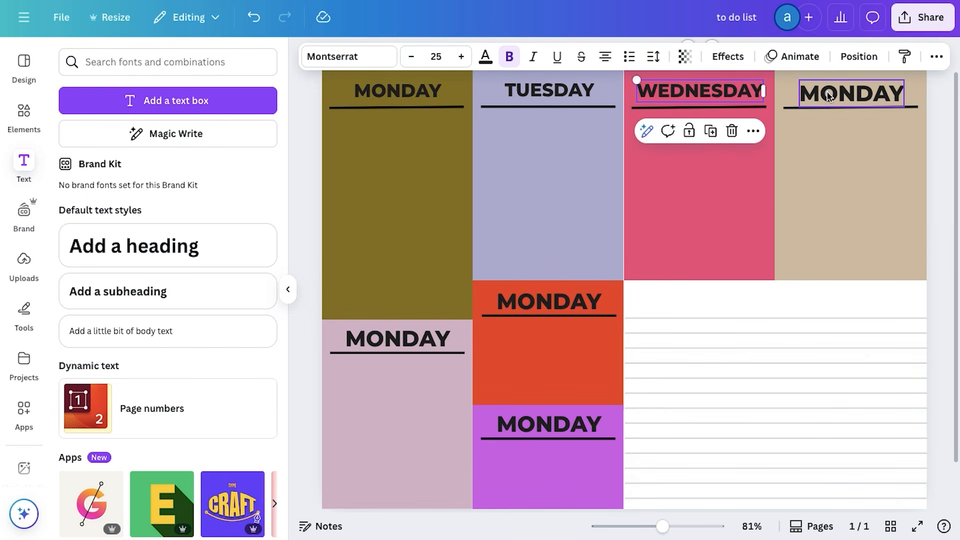
click(828, 95)
click(411, 57)
click(412, 57)
click(411, 56)
click(411, 57)
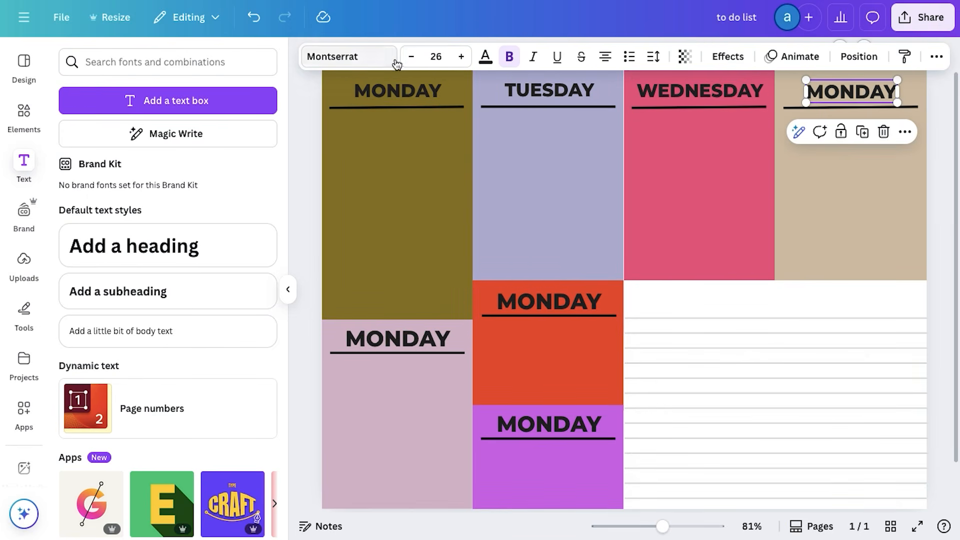
click(412, 57)
double_click(851, 92)
text(THU)
key(ctrl+z)
text(THURSD)
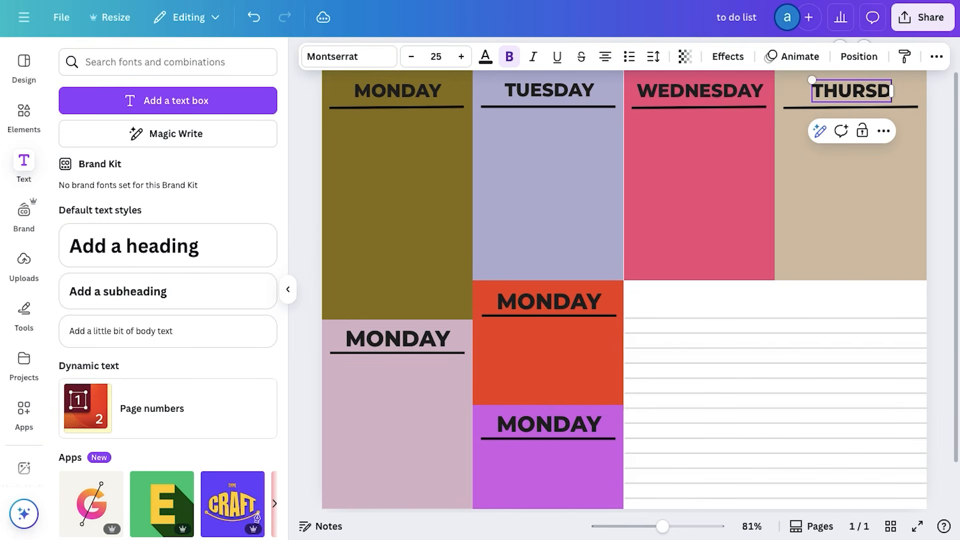
Change the headings in the light pink and orange-red blocks to FRIDAY and SATURDAY, both at size 25
click(399, 340)
double_click(398, 339)
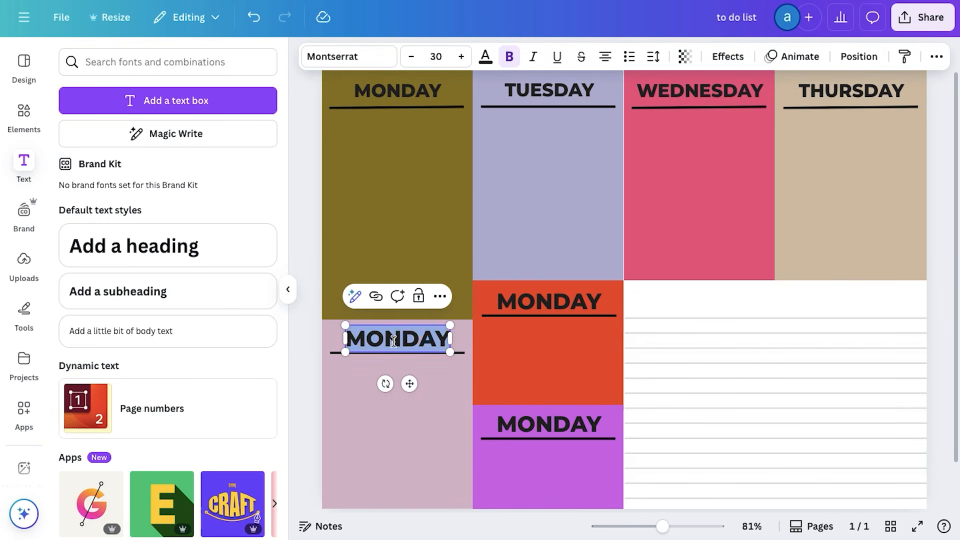
text(FRIDA)
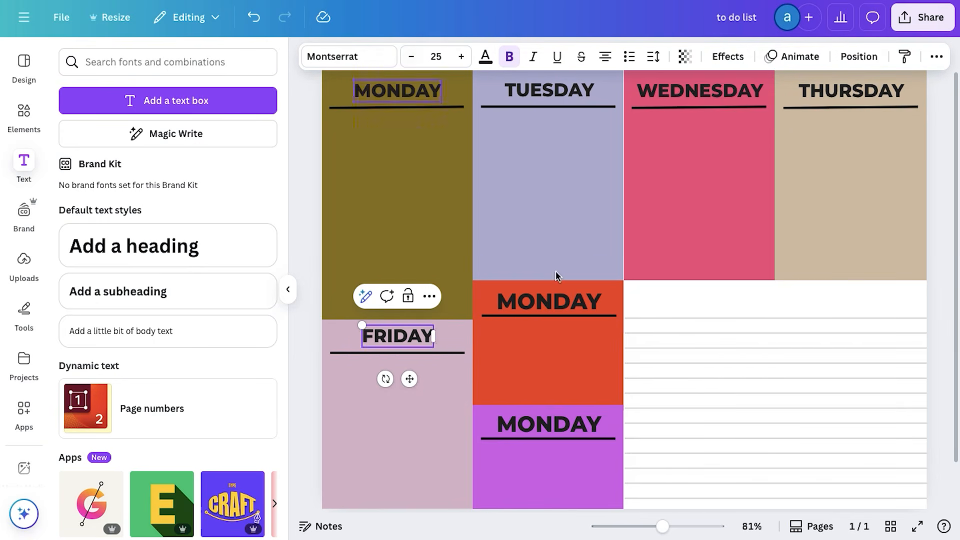
double_click(549, 302)
text(SA)
key(ctrl+z)
text(SATURD)
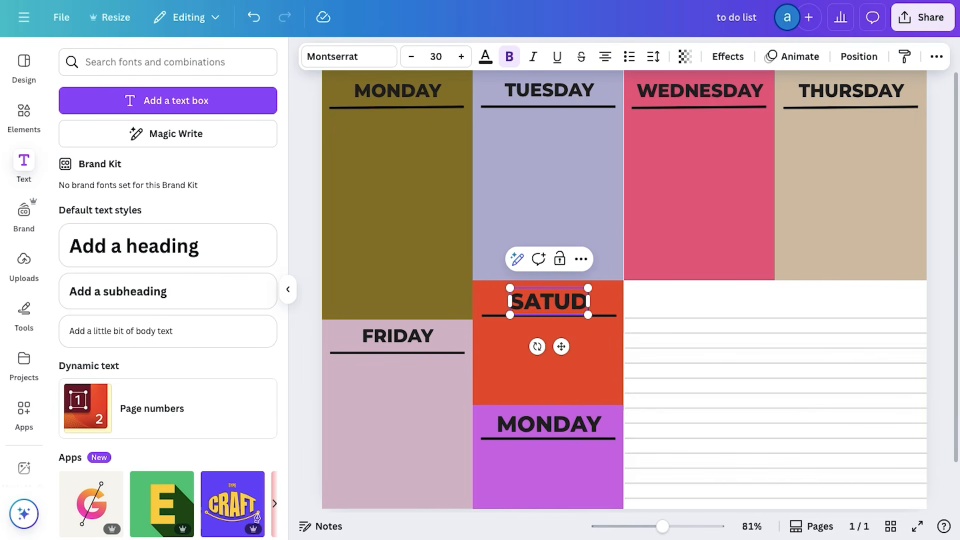
text(AY)
click(436, 56)
Change the purple block's heading to SUNDAY, match its size to the other day headings and move it closer to its underline
double_click(548, 424)
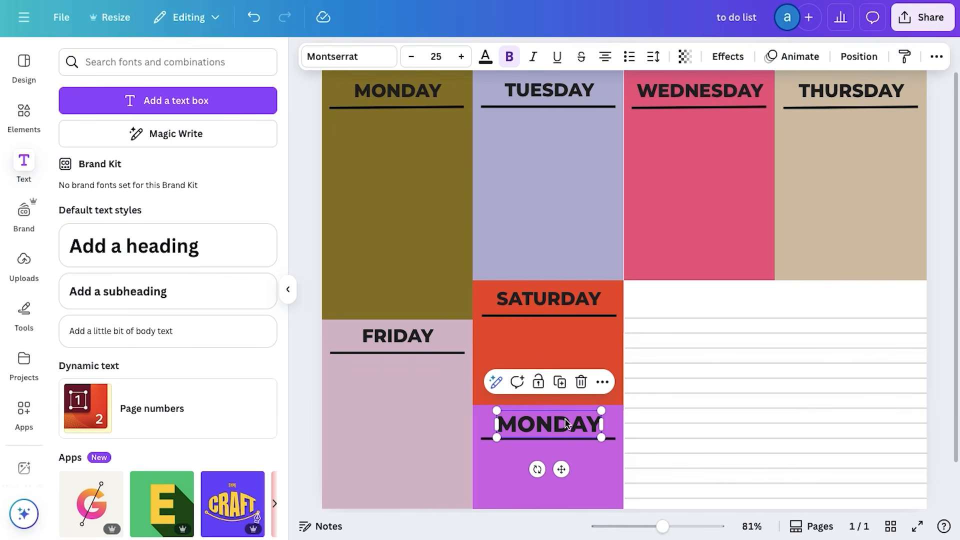
text(SU)
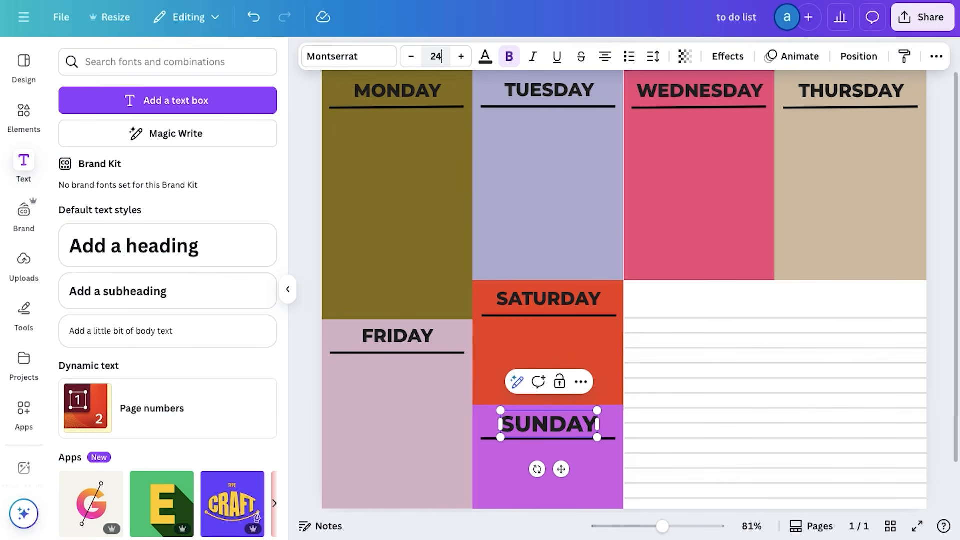
click(665, 407)
drag(568, 424, 568, 429)
click(307, 360)
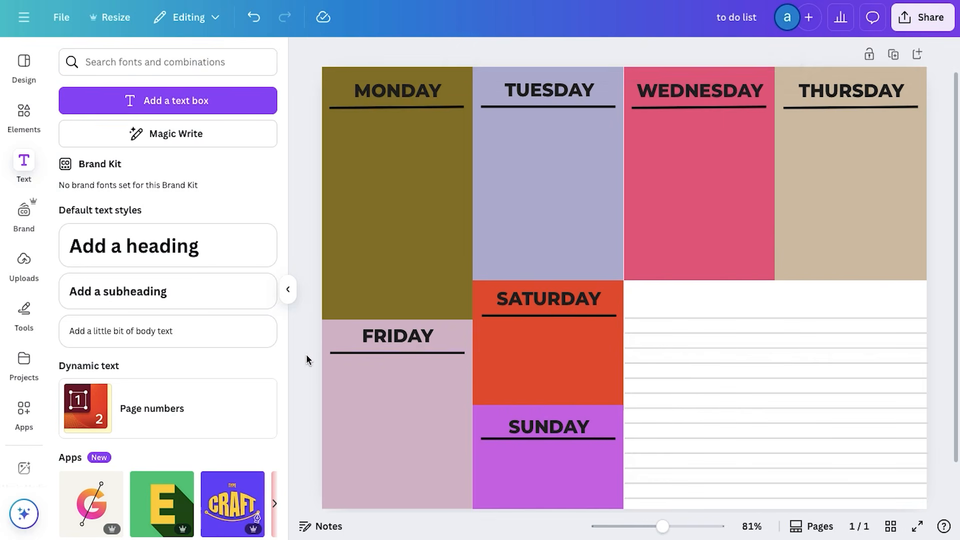
Nudge the FRIDAY, SATURDAY, SUNDAY and MONDAY headings and the FRIDAY and SATURDAY underlines to even out their spacing
drag(393, 335, 392, 334)
drag(411, 353, 411, 350)
drag(555, 314, 555, 309)
drag(543, 295, 542, 294)
click(548, 433)
drag(548, 427, 550, 434)
drag(396, 93, 396, 87)
Delete the slanted line under MONDAY and put a duplicate of the TUESDAY underline in its place
scroll(410, 115, up, 1)
drag(427, 142, 462, 138)
click(427, 142)
click(426, 136)
click(451, 180)
click(439, 136)
key(Delete)
click(542, 142)
key(ctrl+d)
drag(542, 149, 463, 169)
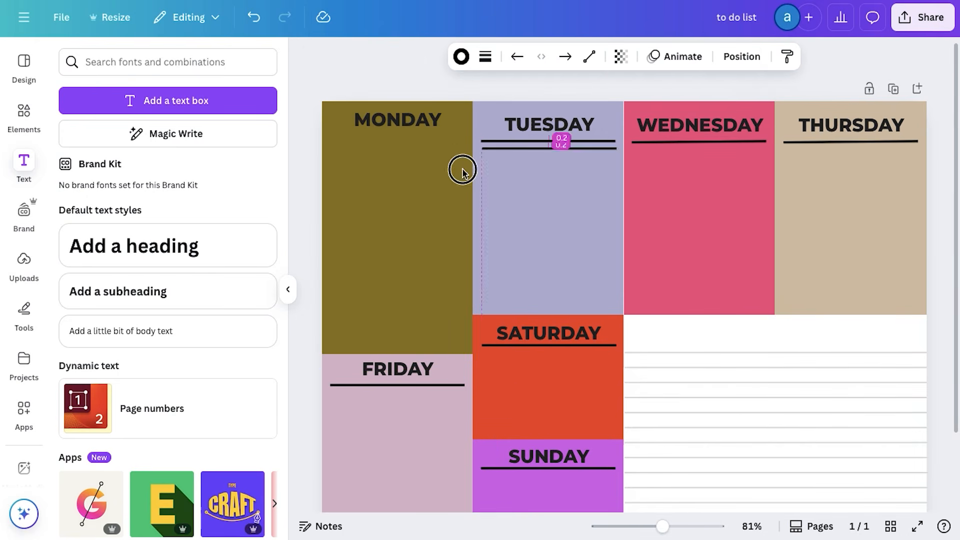
Move the TUESDAY heading and its underline up level with MONDAY
drag(548, 127, 548, 121)
drag(553, 142, 543, 121)
drag(607, 133, 607, 135)
click(607, 179)
Raise the WEDNESDAY heading level with TUESDAY and replace its slanted underline with a duplicate of the TUESDAY line
drag(701, 128, 700, 119)
drag(705, 142, 705, 132)
click(712, 146)
click(710, 136)
key(Delete)
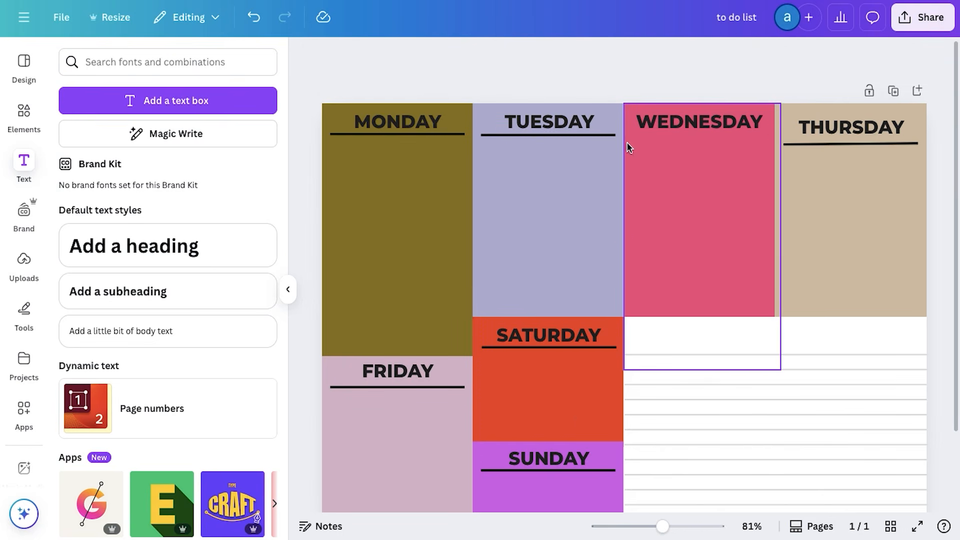
click(587, 135)
key(ctrl+d)
drag(570, 180, 706, 170)
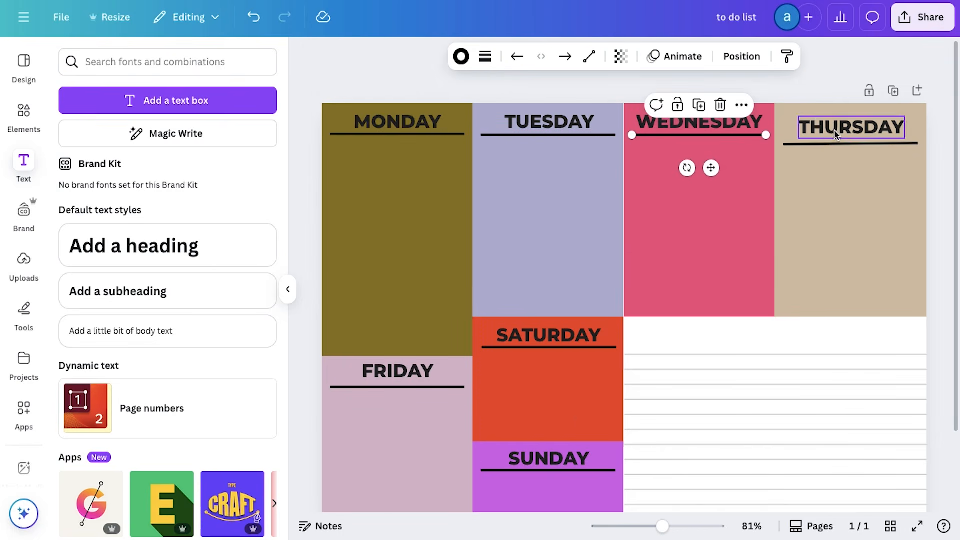
Raise the THURSDAY heading level with the others and replace its slanted underline with a duplicate of the TUESDAY line
drag(834, 128, 834, 122)
drag(851, 142, 850, 136)
click(860, 215)
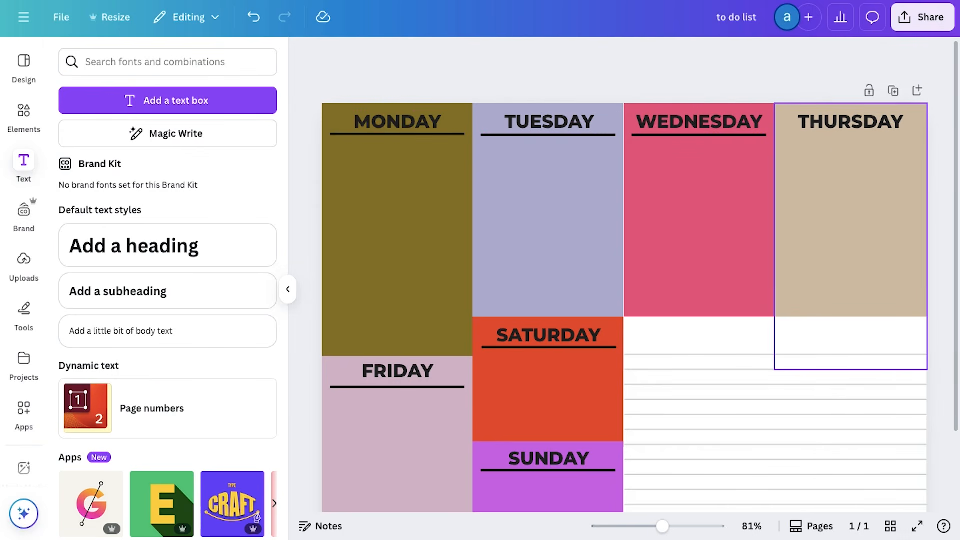
click(570, 135)
key(ctrl+d)
drag(565, 176, 863, 167)
click(315, 218)
Add a subheading reading "TO DO LIST NOTES" above the lines of the notes area and set its font size to 25
scroll(306, 217, down, 3)
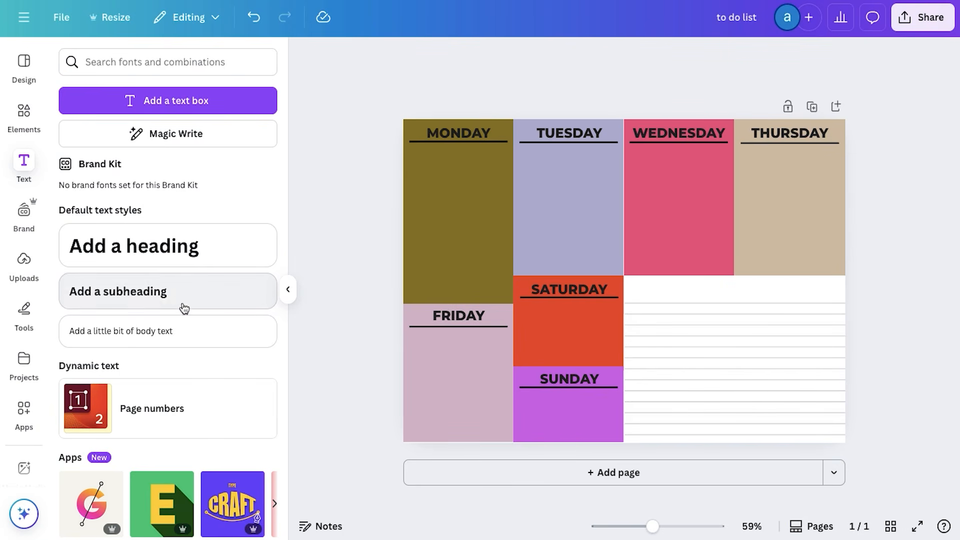
drag(182, 301, 766, 289)
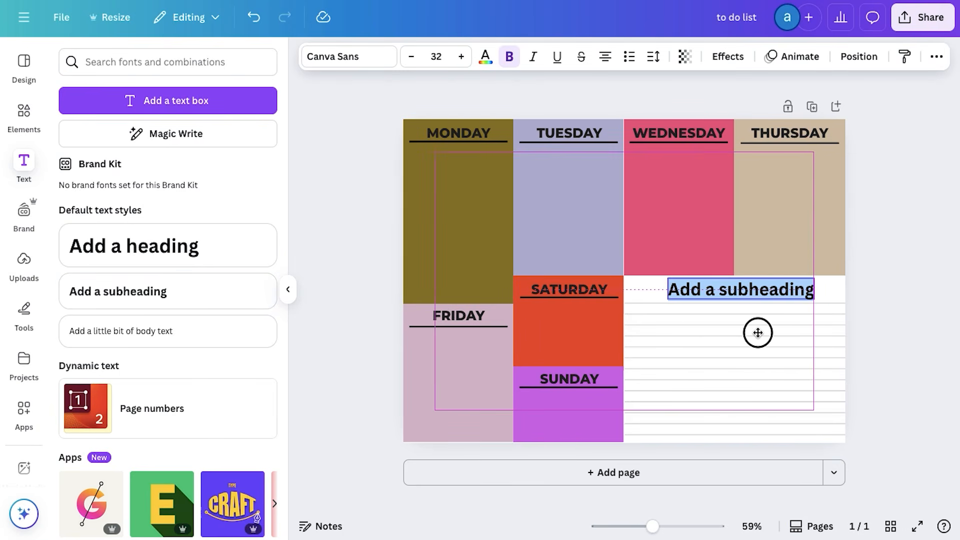
text(TO DO LIST NOTES)
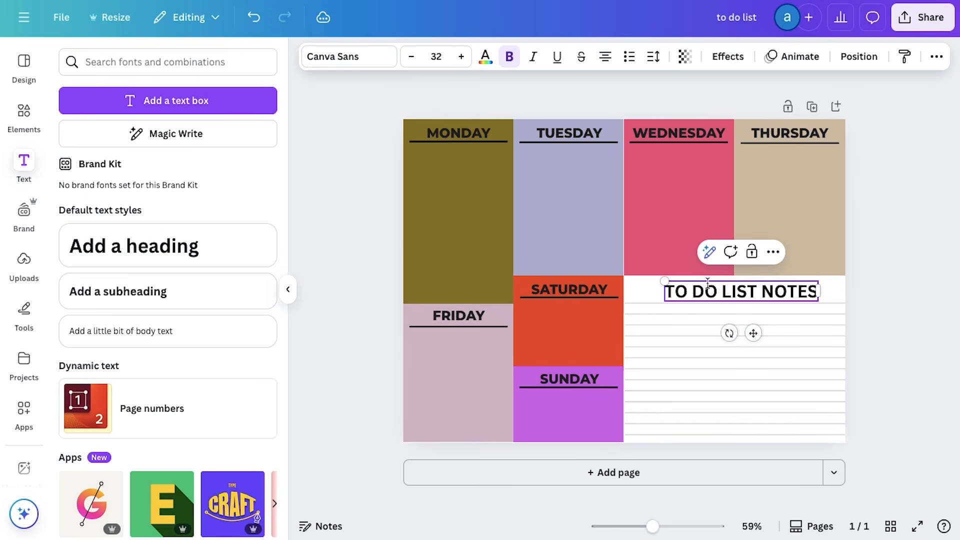
click(436, 56)
text(25)
key(Return)
Browse the handwriting fonts and set the notes title in Leckerli One
click(349, 56)
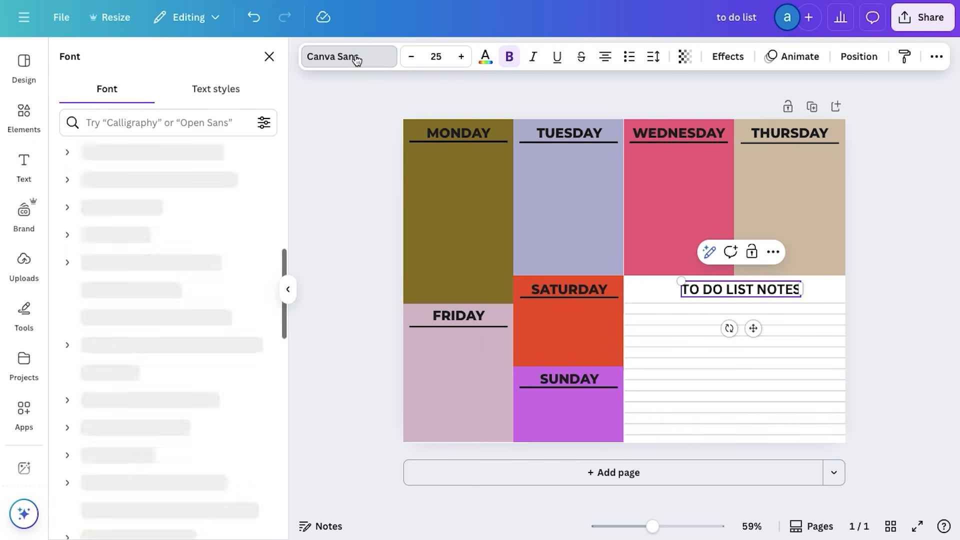
scroll(216, 209, down, 4)
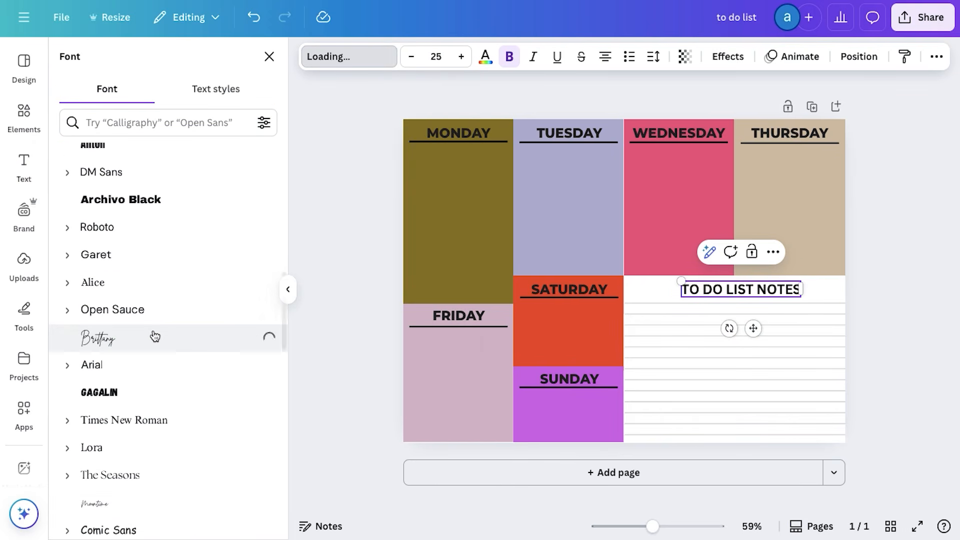
scroll(153, 335, down, 7)
scroll(142, 309, up, 10)
click(109, 162)
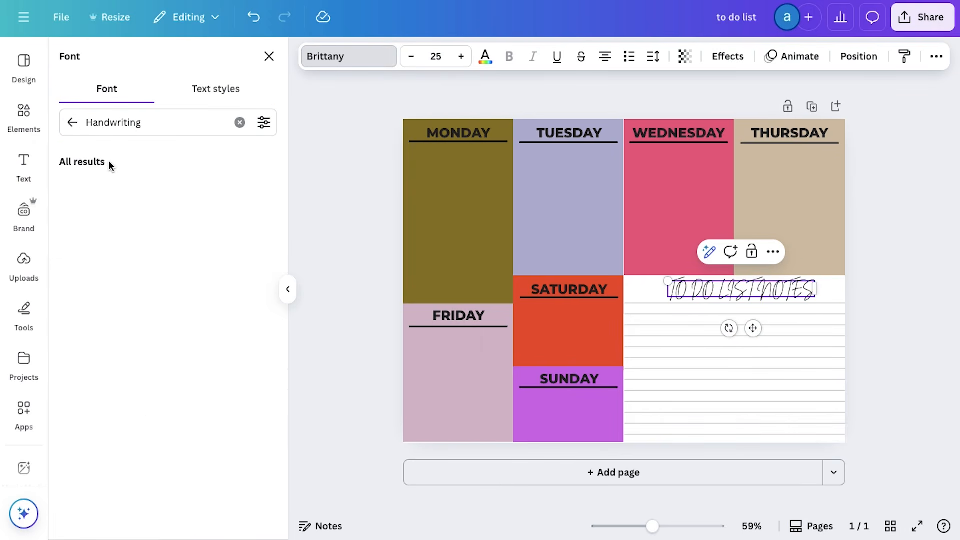
click(114, 243)
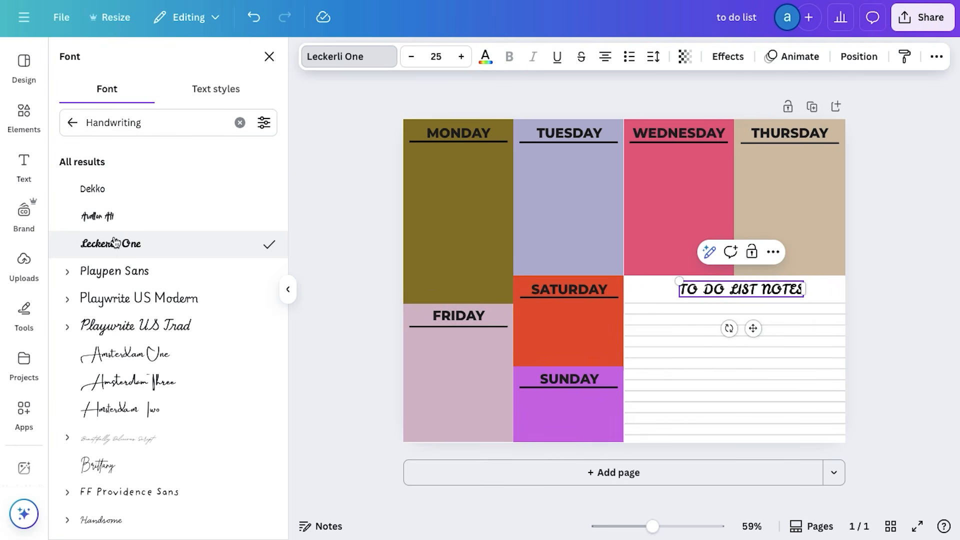
scroll(115, 243, down, 1)
Recolour the TO DO LIST NOTES title to light pink and close the colour options
click(485, 56)
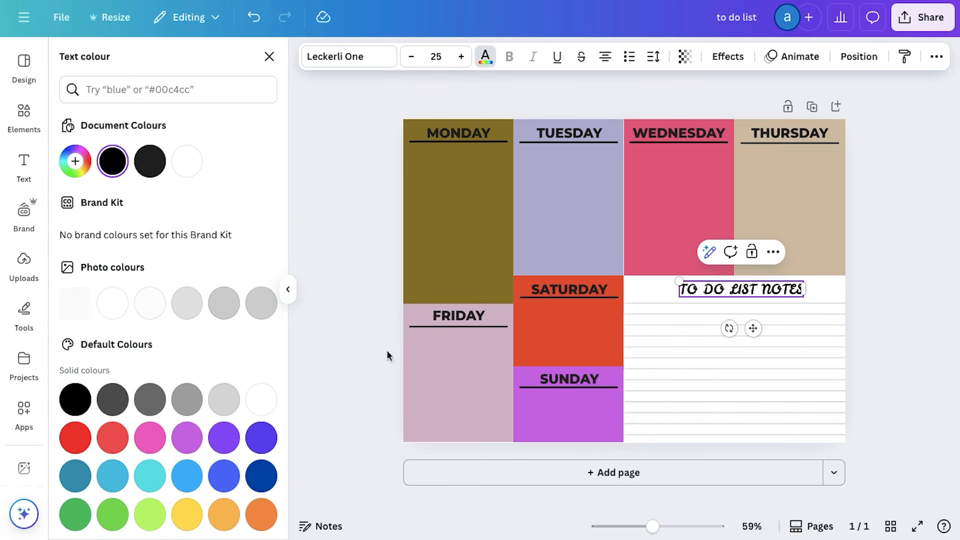
click(125, 440)
double_click(738, 286)
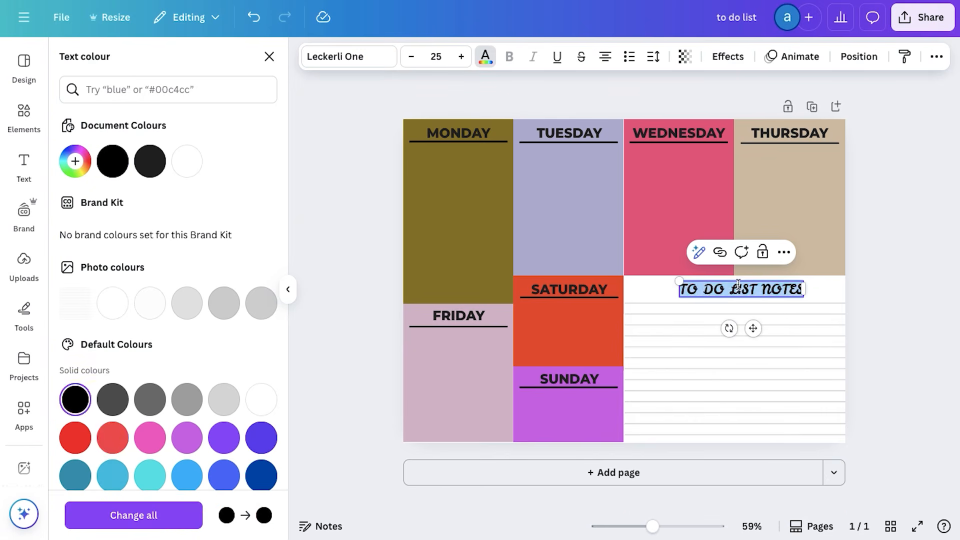
click(352, 270)
click(288, 289)
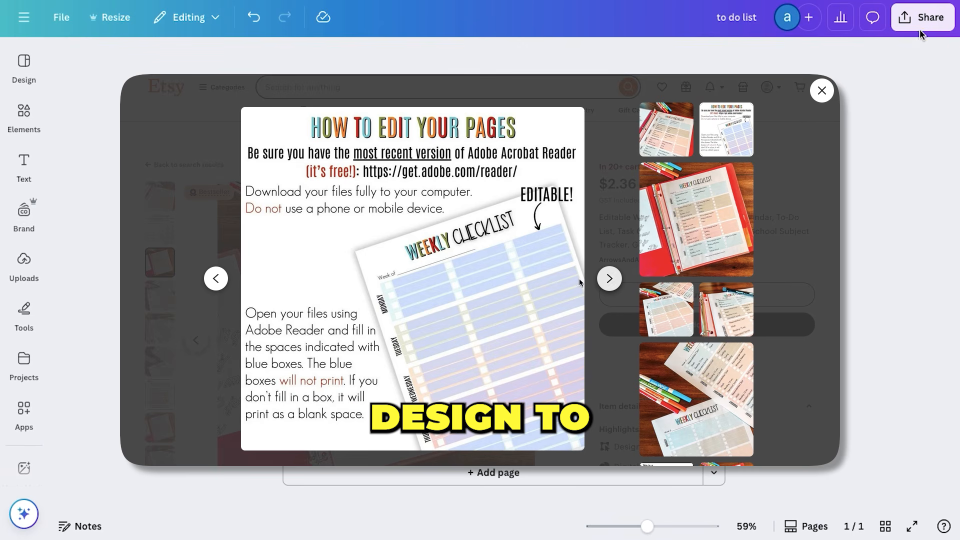
Download the finished planner page as a PNG at size 1
click(920, 24)
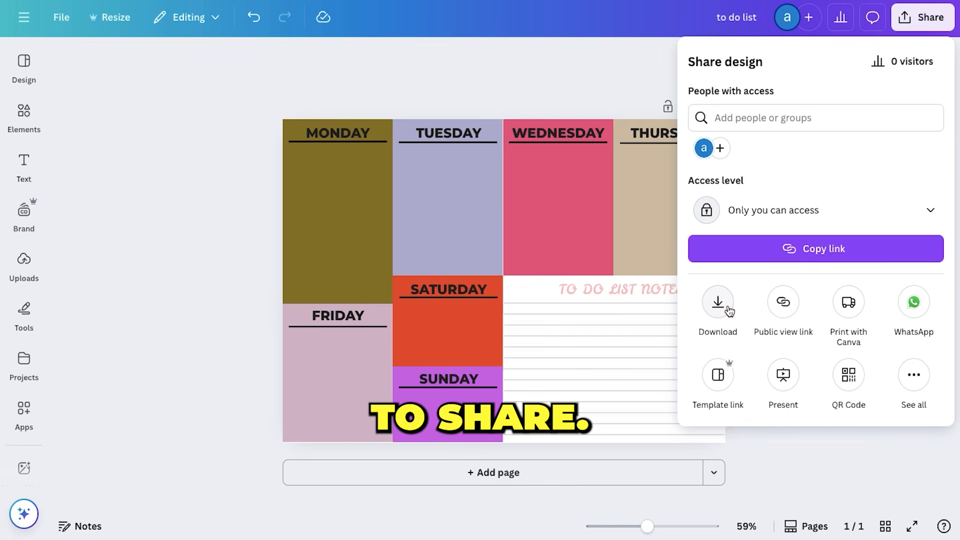
click(718, 302)
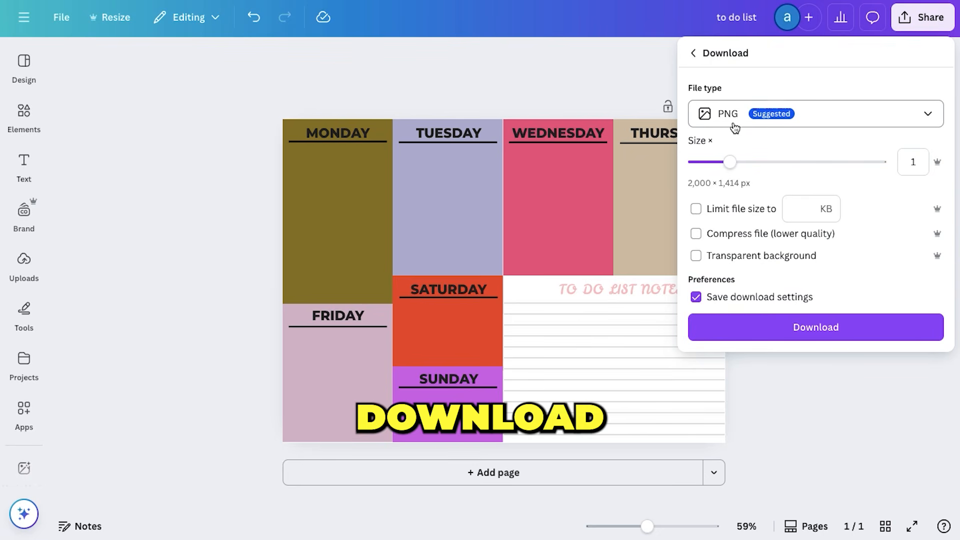
click(808, 332)
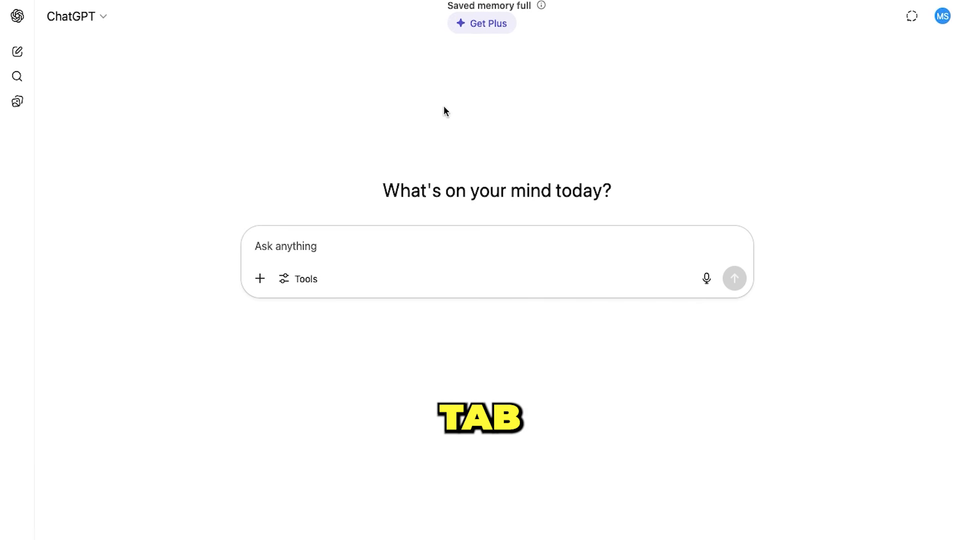
In ChatGPT, submit the prompt for a realistic HD photo of the notepad on a sage green (#cbe0cf) desk, with to do list.png attached
click(349, 252)
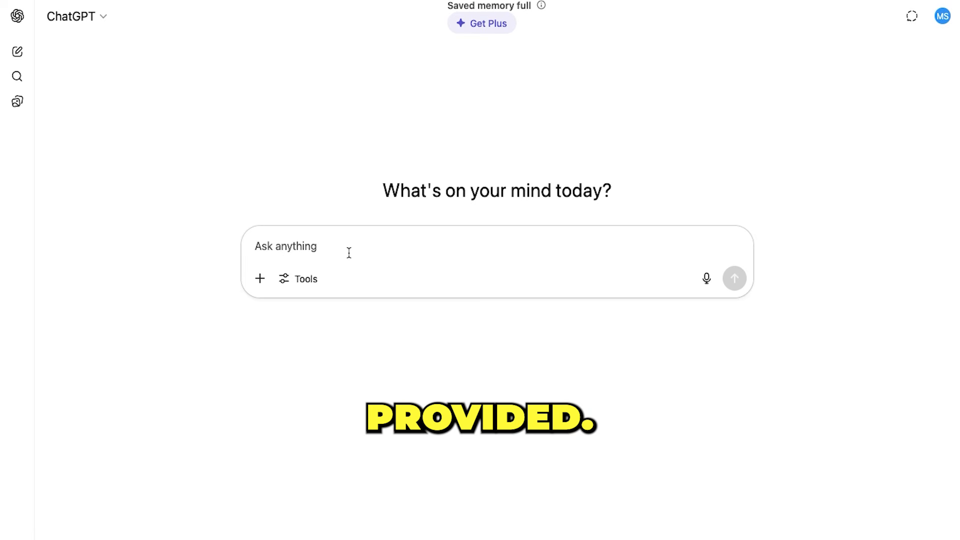
key(ctrl+v)
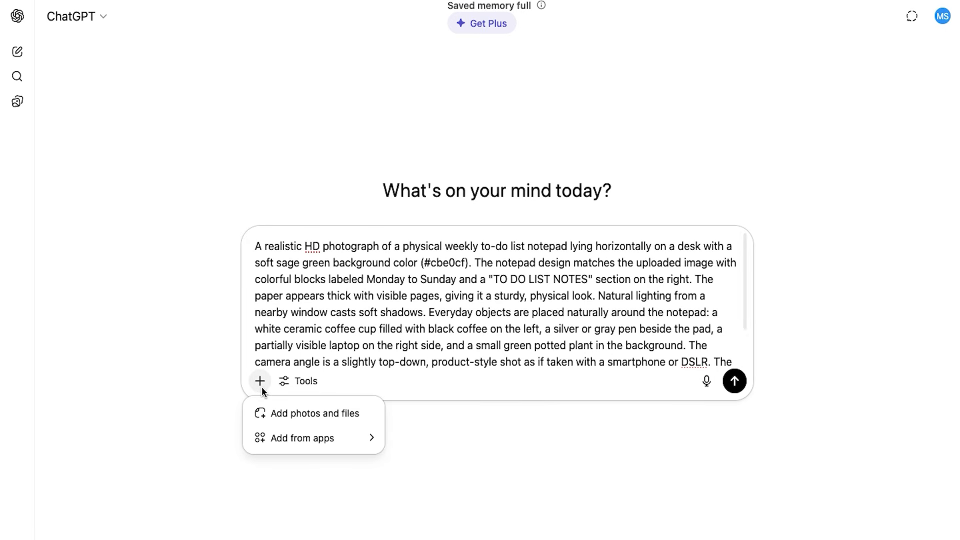
click(294, 413)
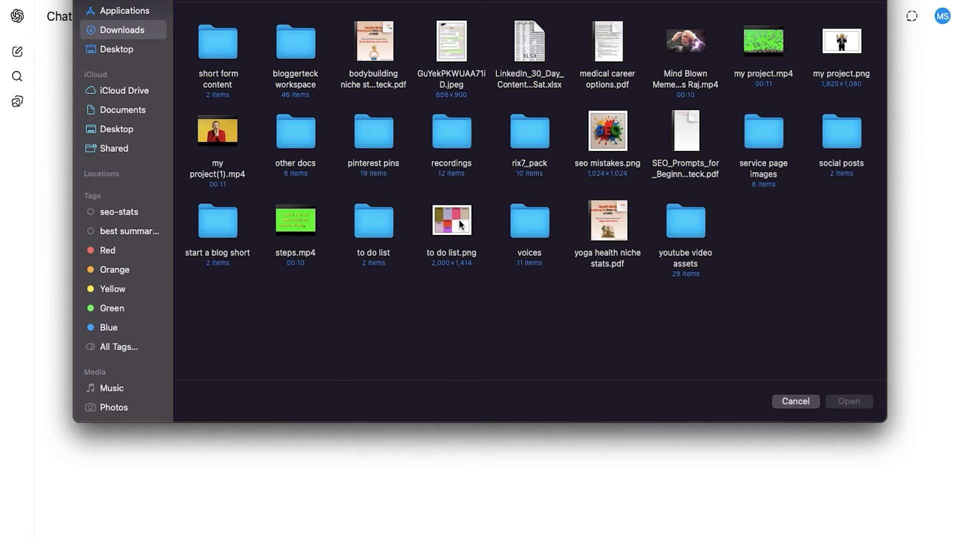
click(461, 225)
click(848, 401)
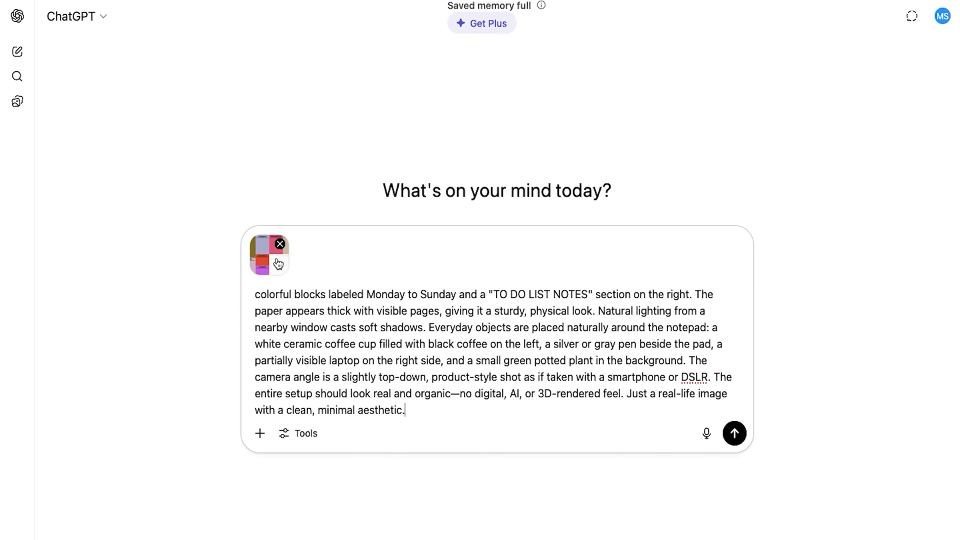
scroll(380, 328, up, 2)
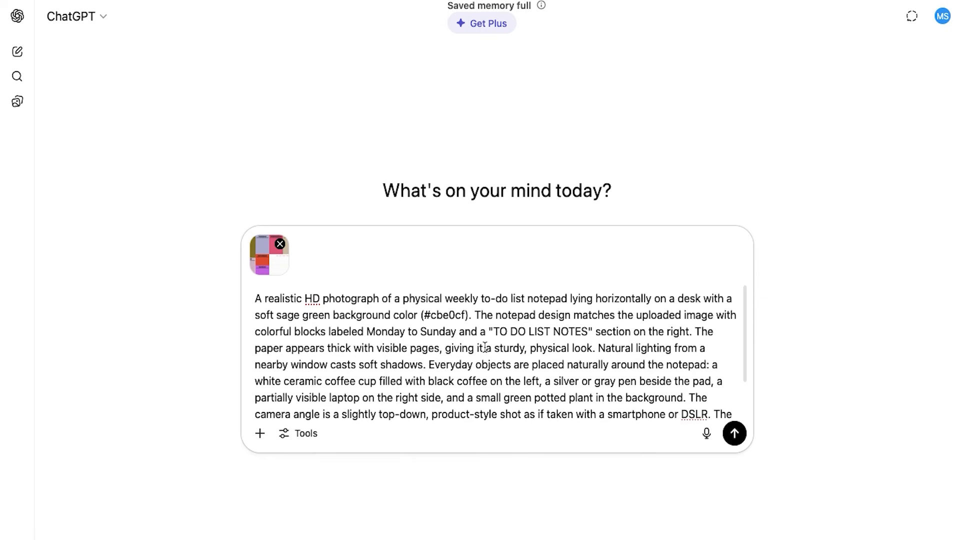
scroll(381, 328, down, 2)
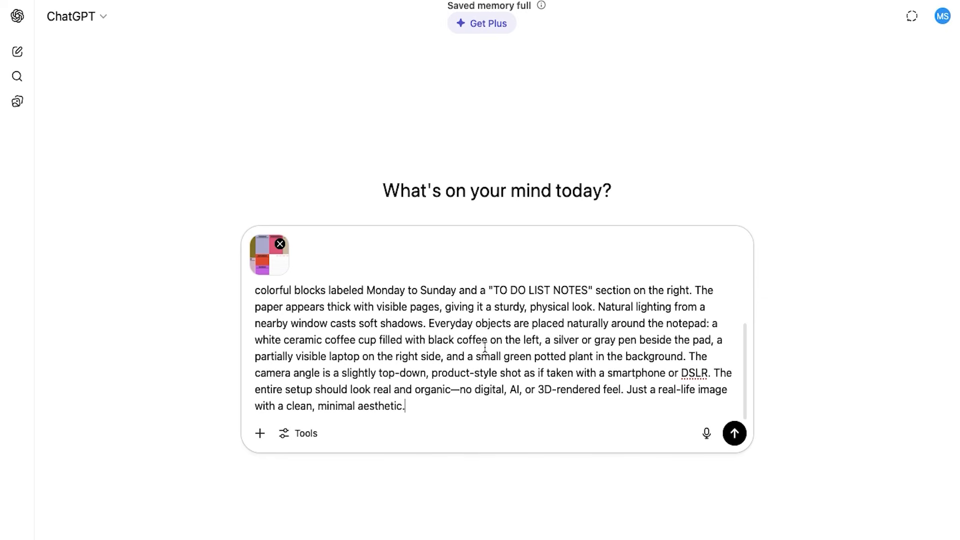
click(734, 433)
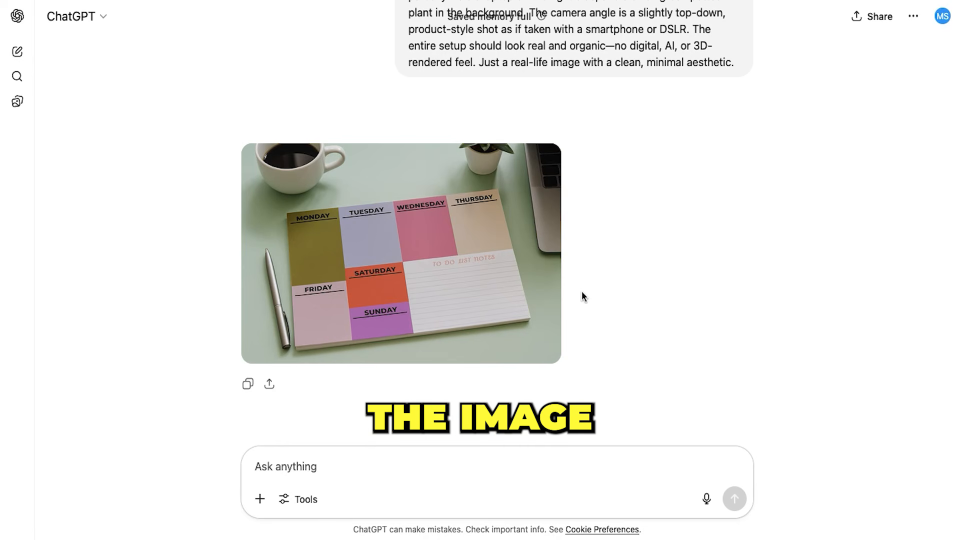
Inspect the first generated notepad mockup enlarged and download the version with handwritten demo tasks and notes
click(509, 292)
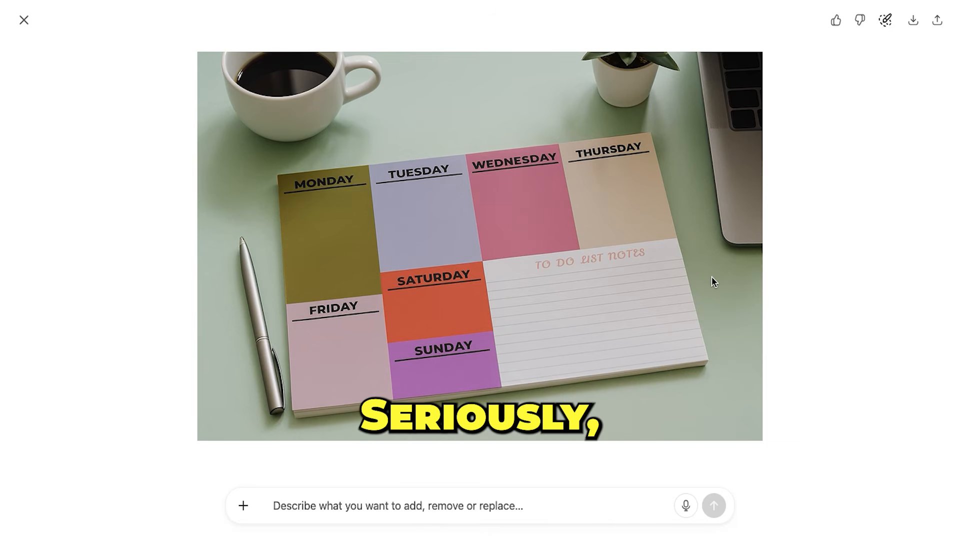
click(25, 22)
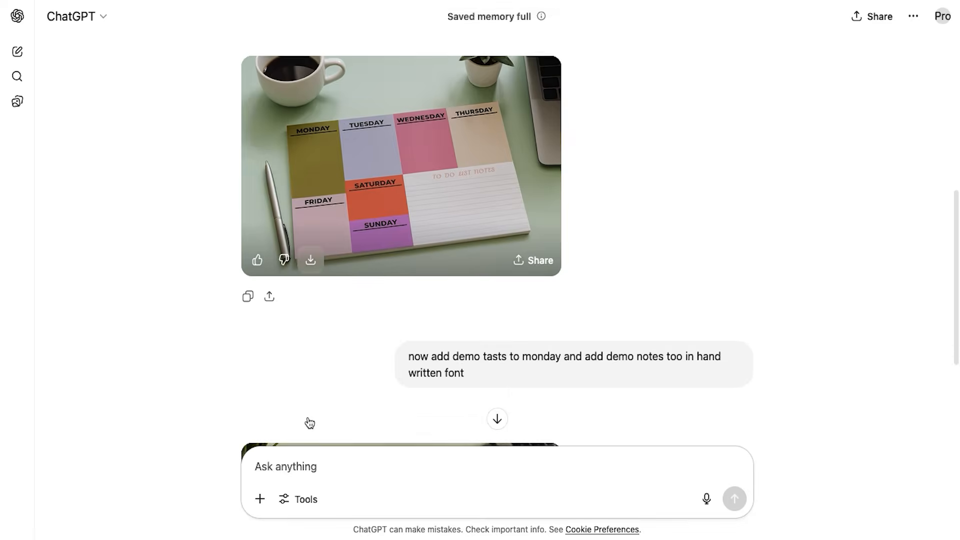
scroll(309, 423, down, 1)
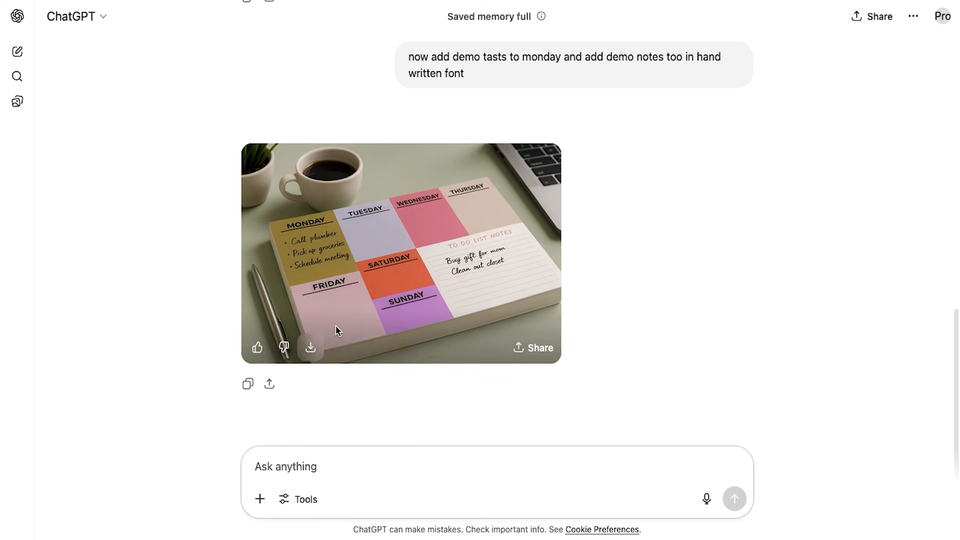
click(311, 349)
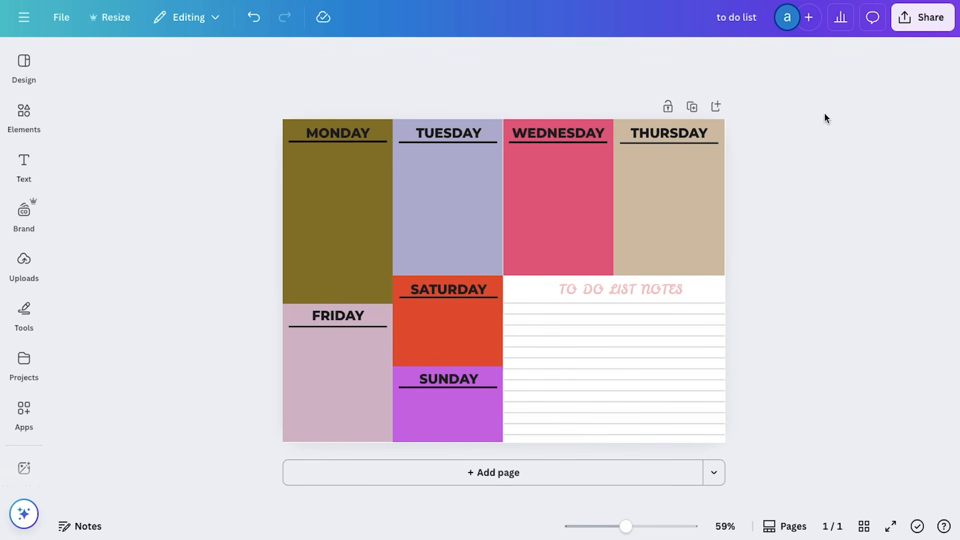
Switch back to Canva and download the planner as PDF Print with the CMYK colour profile
click(919, 29)
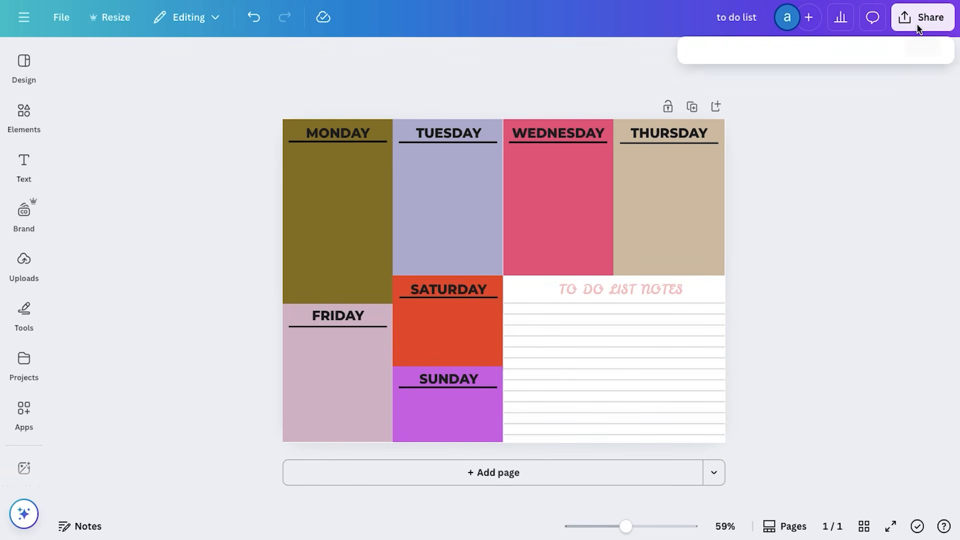
click(717, 303)
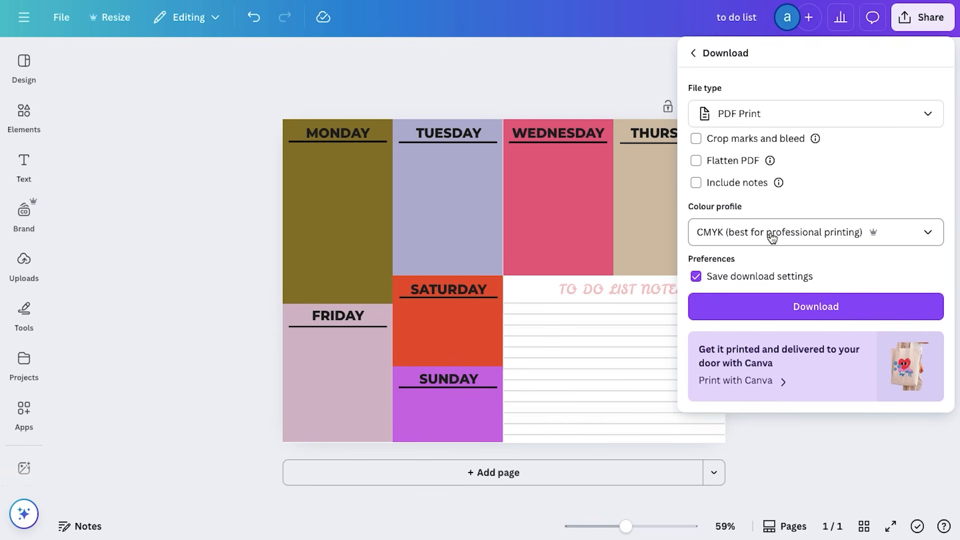
click(795, 307)
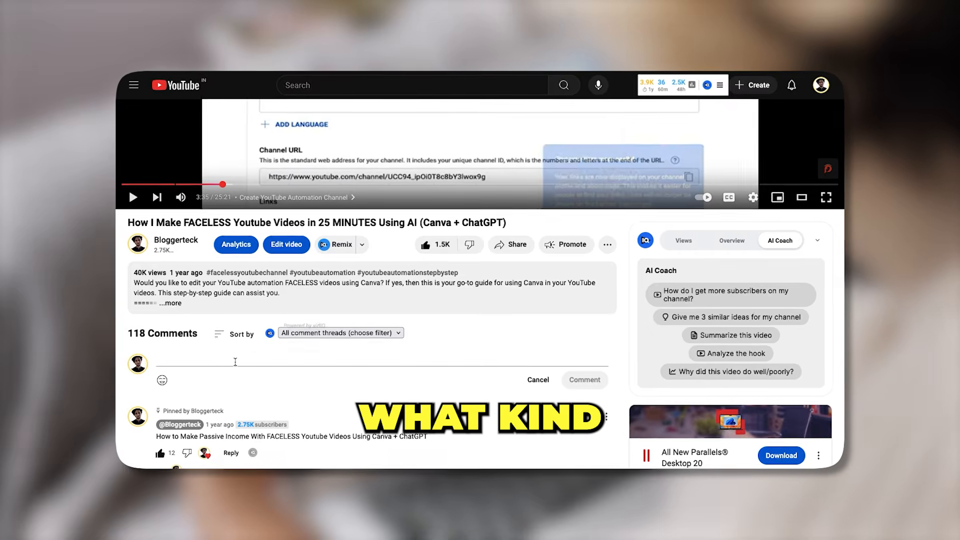
On YouTube, write the comment "comments your thoughts" under the faceless videos tutorial
text(comments your)
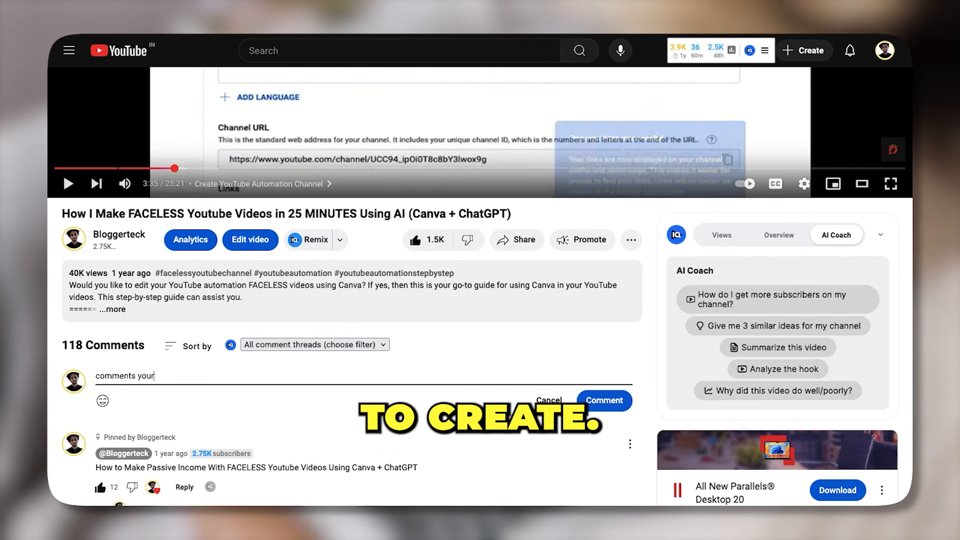
text( thoughts)
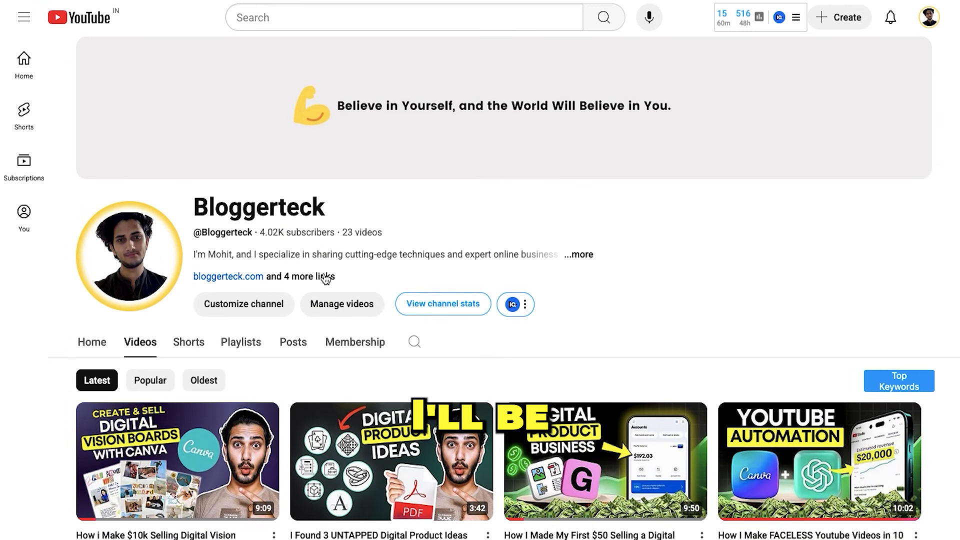
Browse the video list on the Bloggerteck YouTube channel and return to its beginning
scroll(511, 273, down, 4)
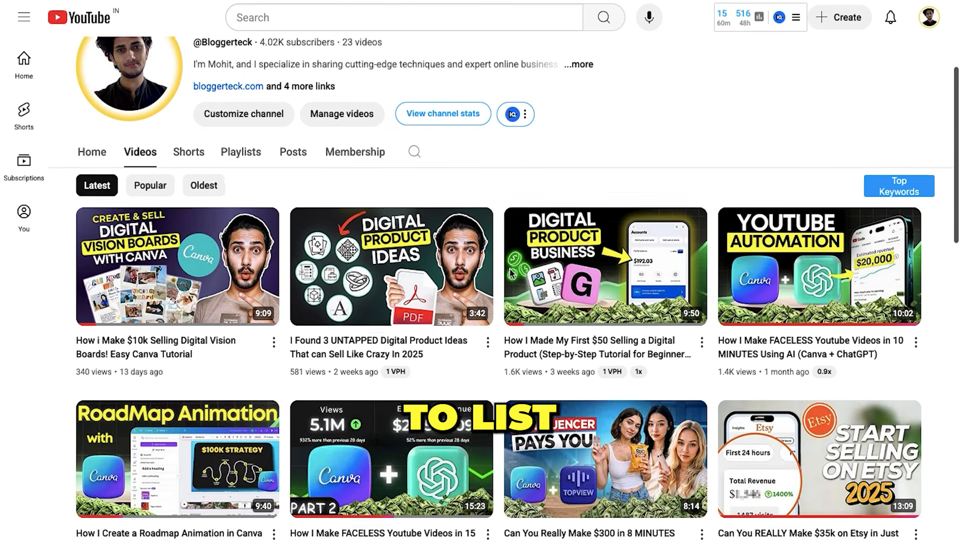
scroll(510, 274, down, 1)
scroll(500, 330, down, 4)
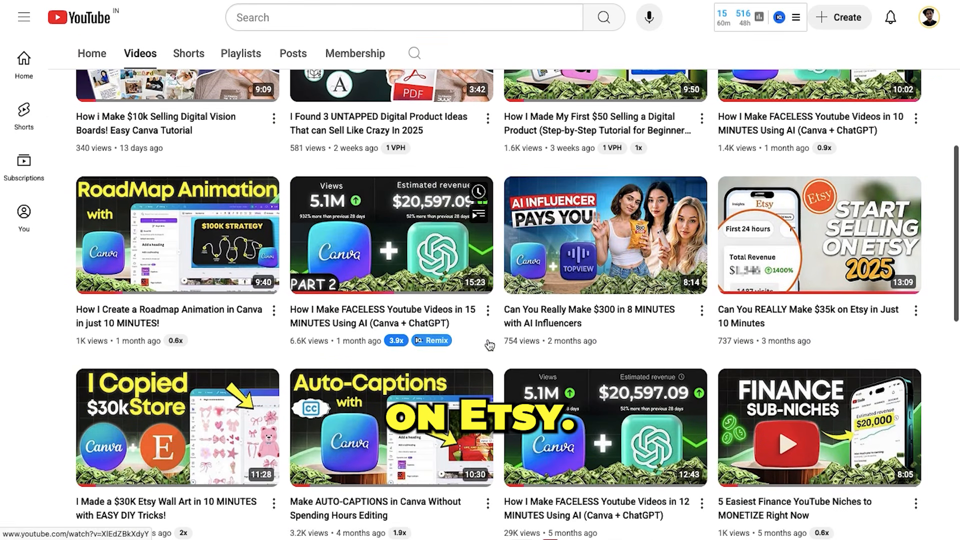
scroll(489, 344, down, 4)
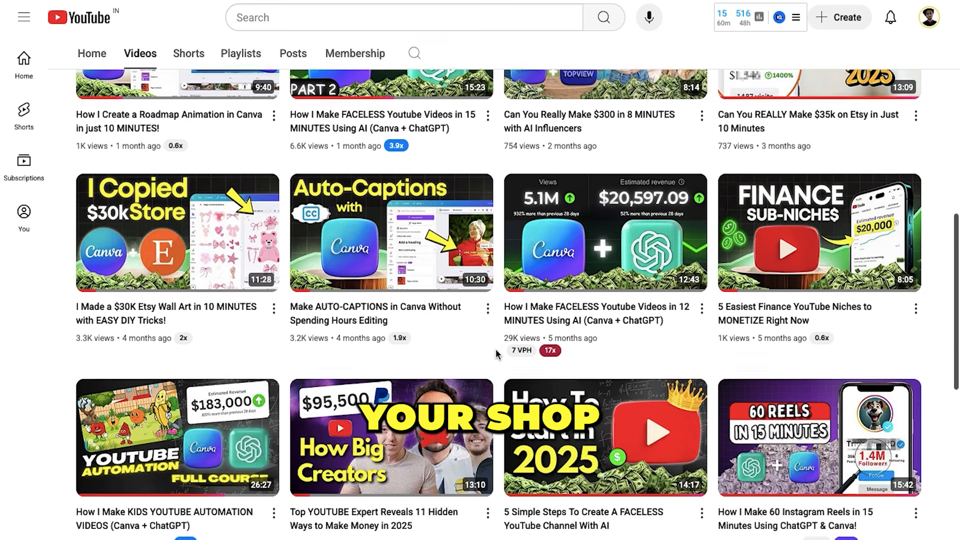
scroll(496, 353, down, 5)
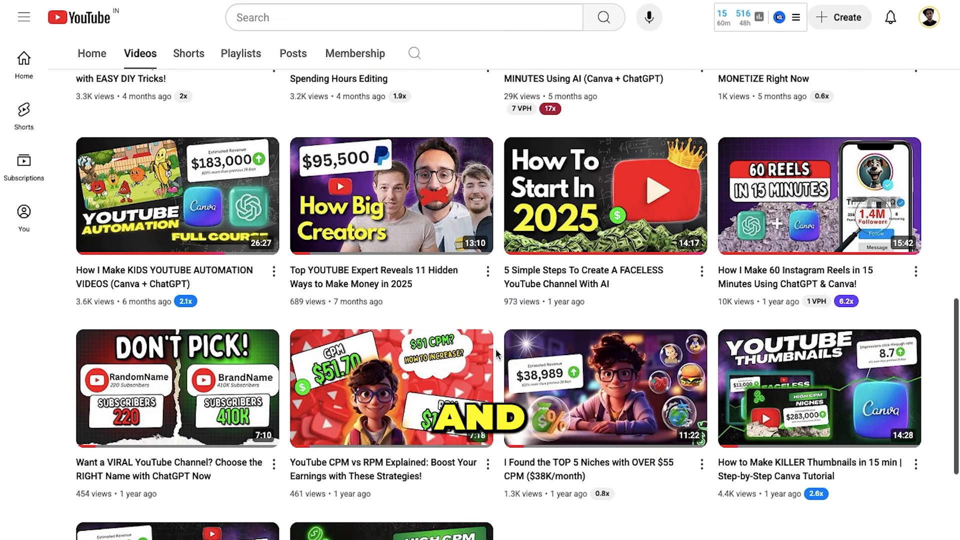
scroll(496, 349, down, 4)
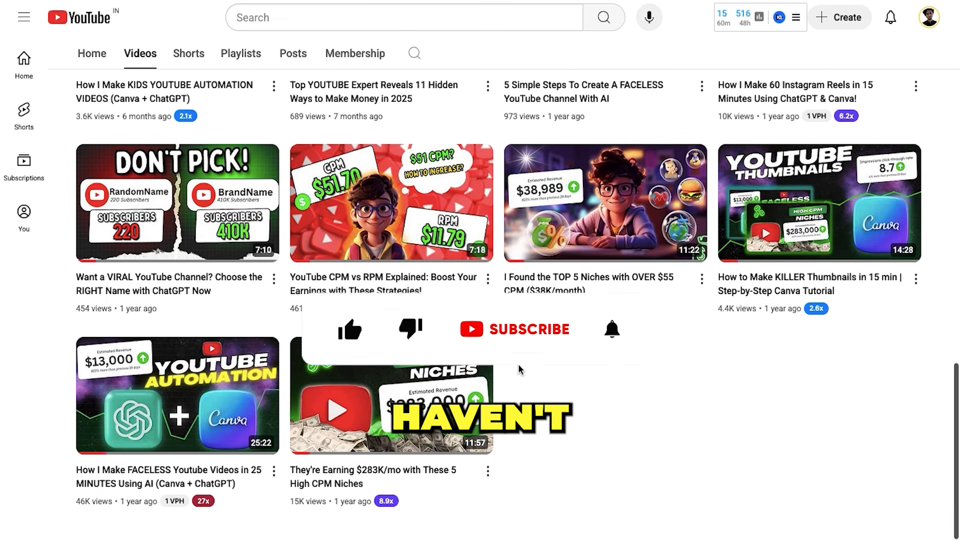
scroll(520, 370, up, 15)
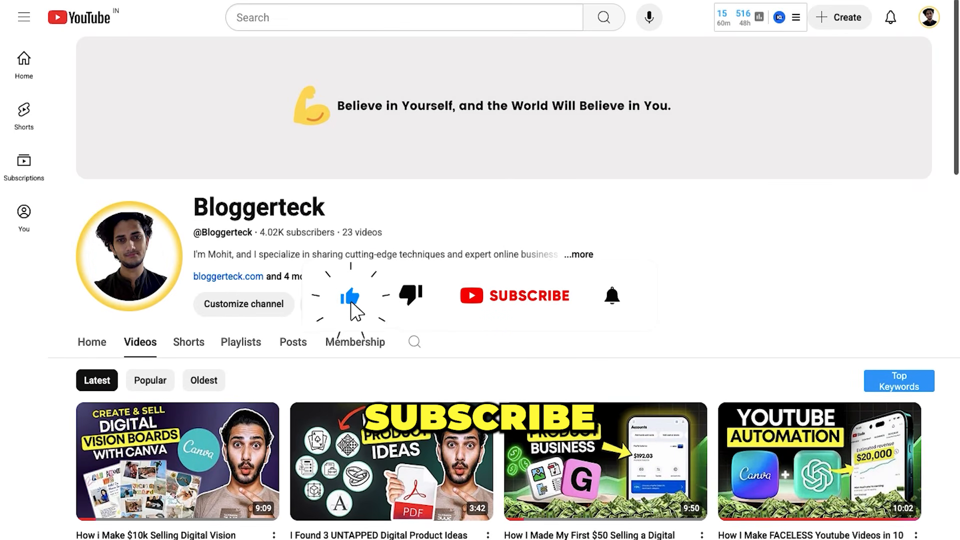